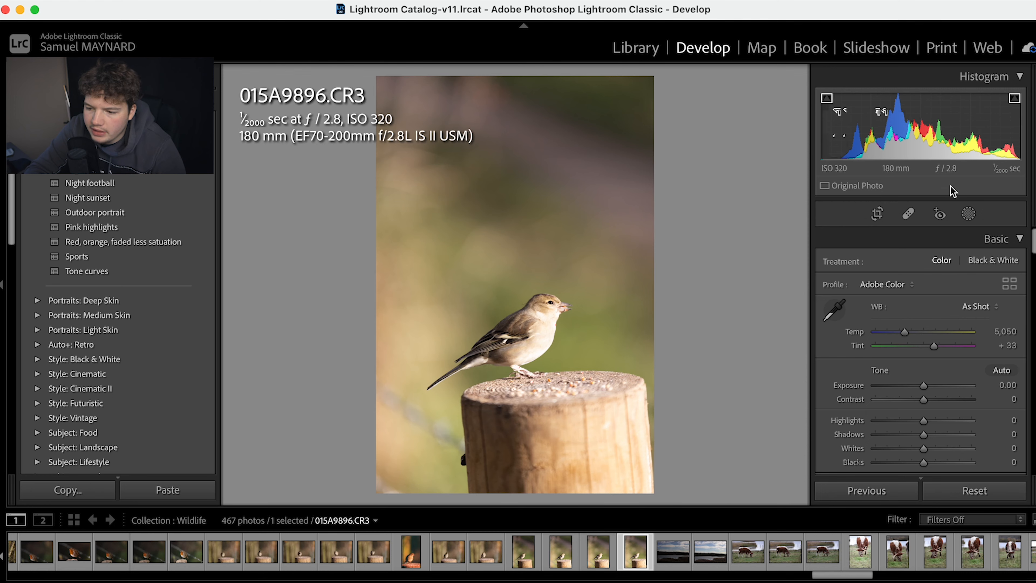
Create a Select Subject mask covering the bird and hide the mask overlay.
click(969, 215)
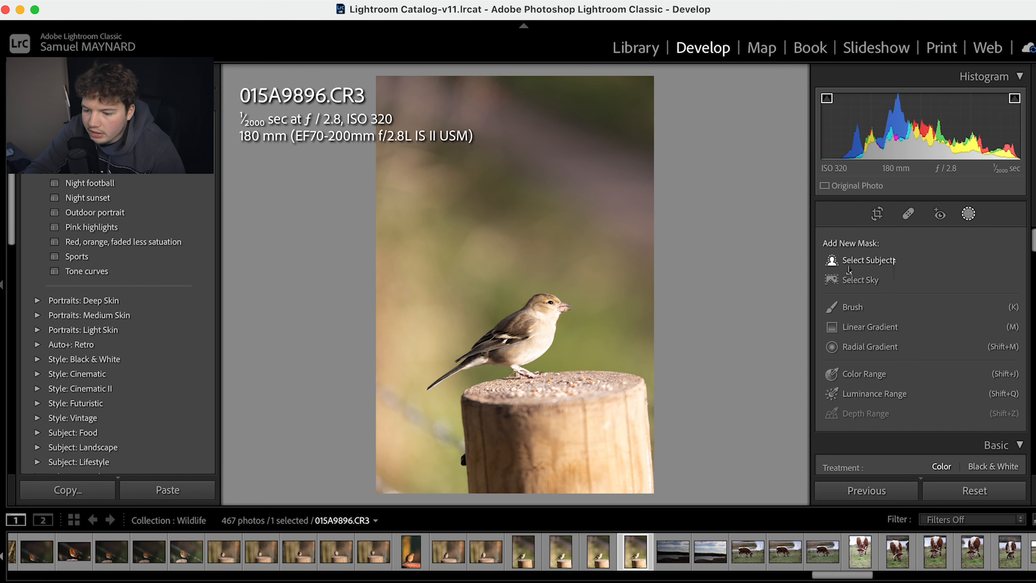
click(858, 263)
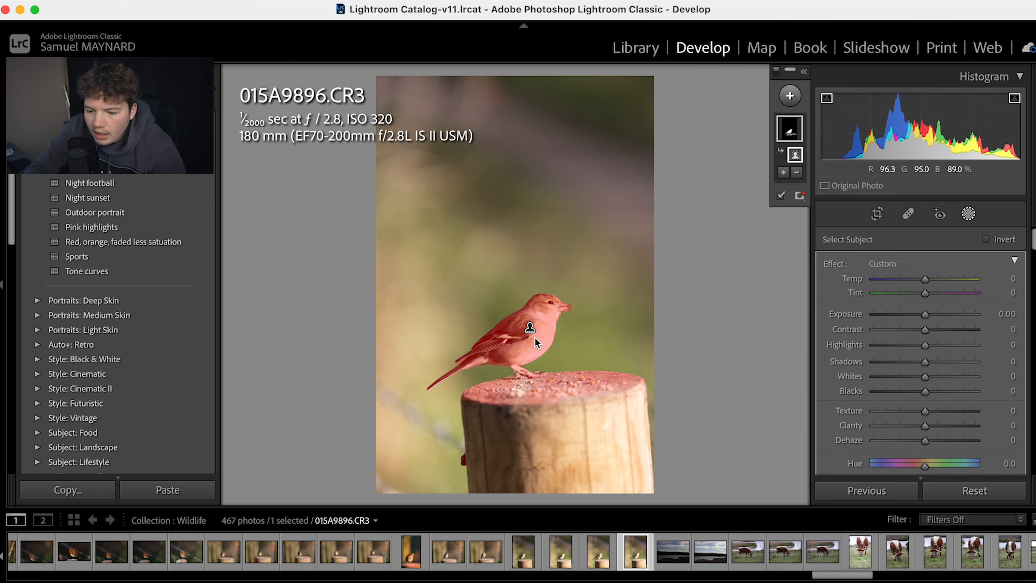
key(o)
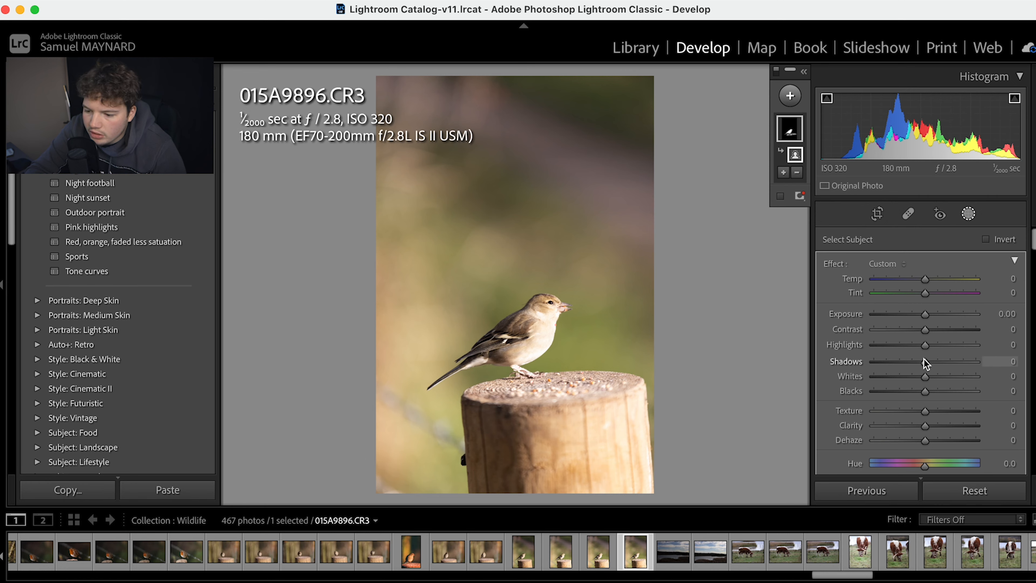
Set the subject mask's Contrast to 34, Highlights to -100, Shadows to 72, Whites to -30 and Blacks to -30.
mouse_move(926, 319)
mouse_down()
mouse_move(978, 316)
mouse_move(864, 318)
mouse_move(990, 315)
mouse_move(924, 319)
mouse_up()
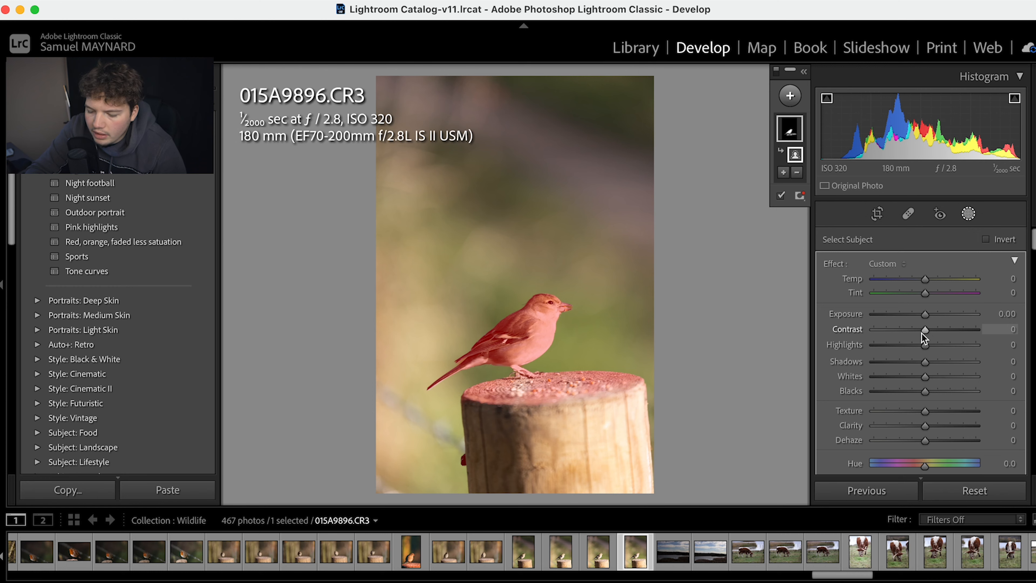
drag(926, 330, 943, 332)
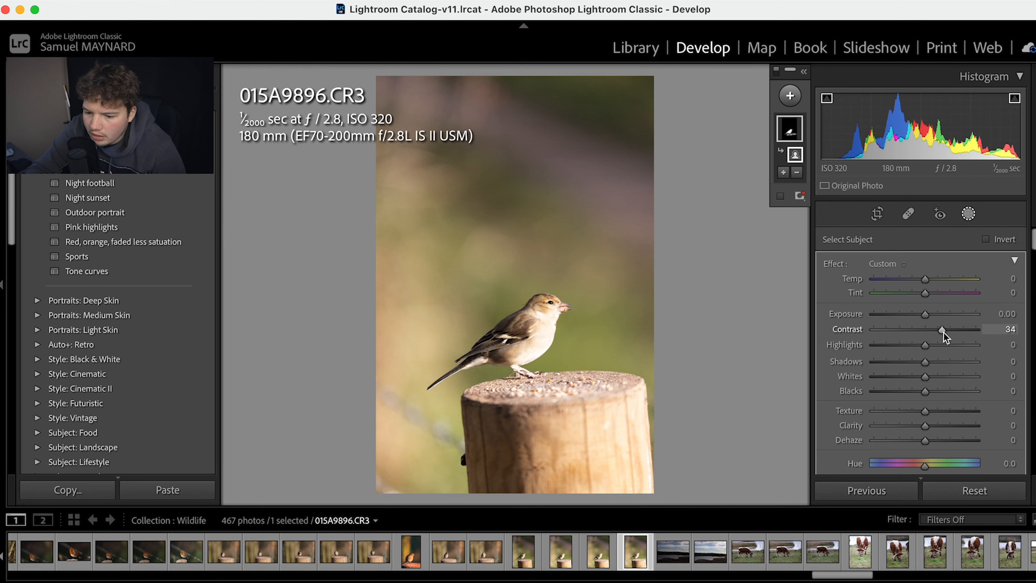
drag(926, 345, 894, 349)
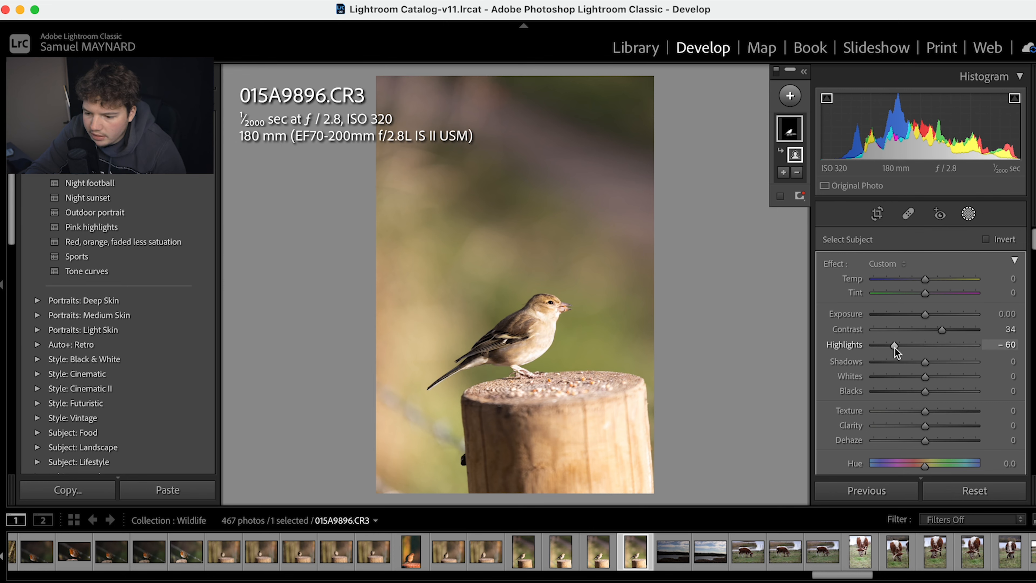
drag(924, 362, 955, 367)
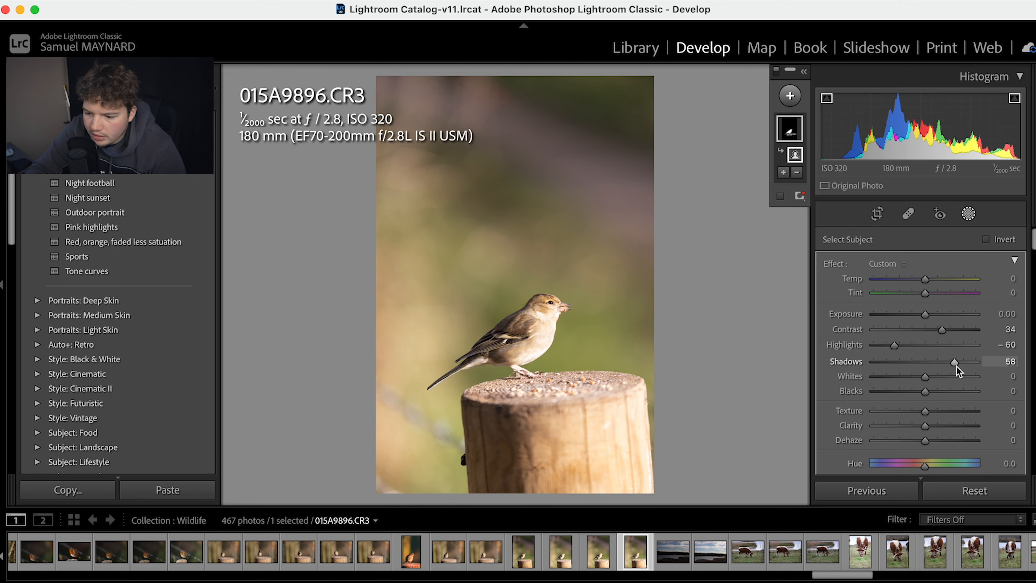
drag(951, 366, 932, 364)
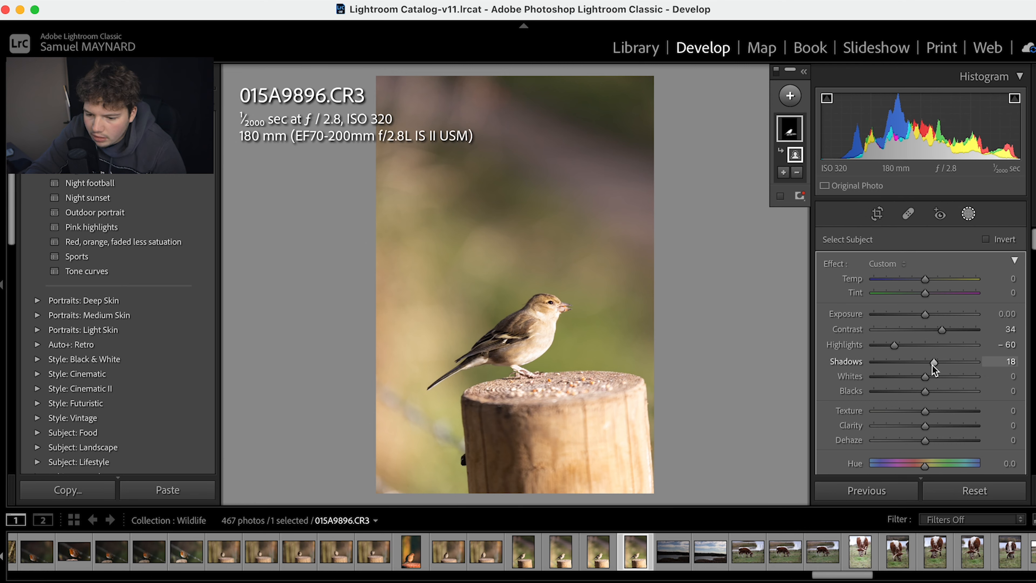
mouse_move(927, 378)
mouse_down()
mouse_move(944, 377)
mouse_move(904, 382)
mouse_move(939, 383)
mouse_up()
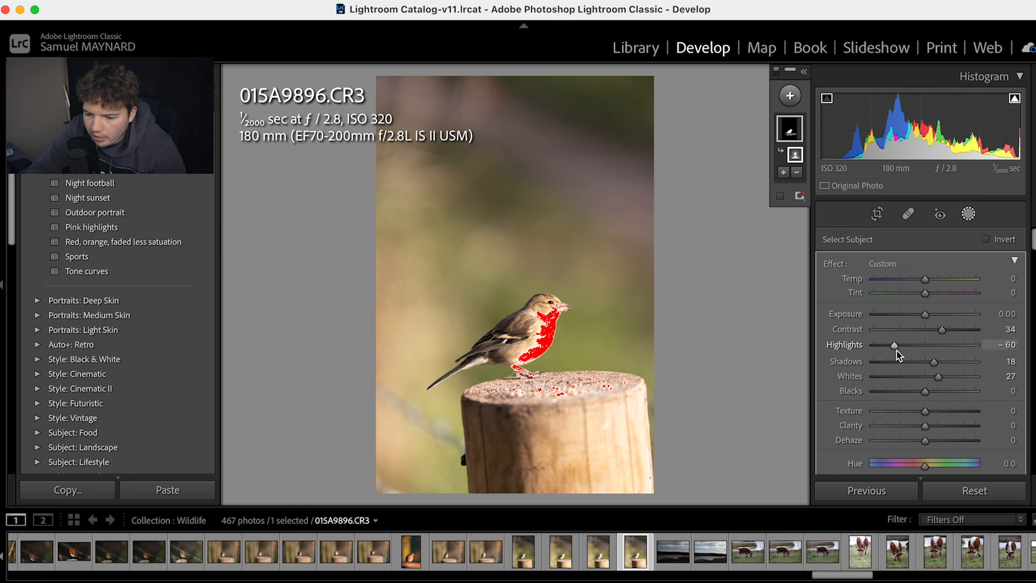
drag(896, 347, 857, 350)
drag(924, 377, 961, 363)
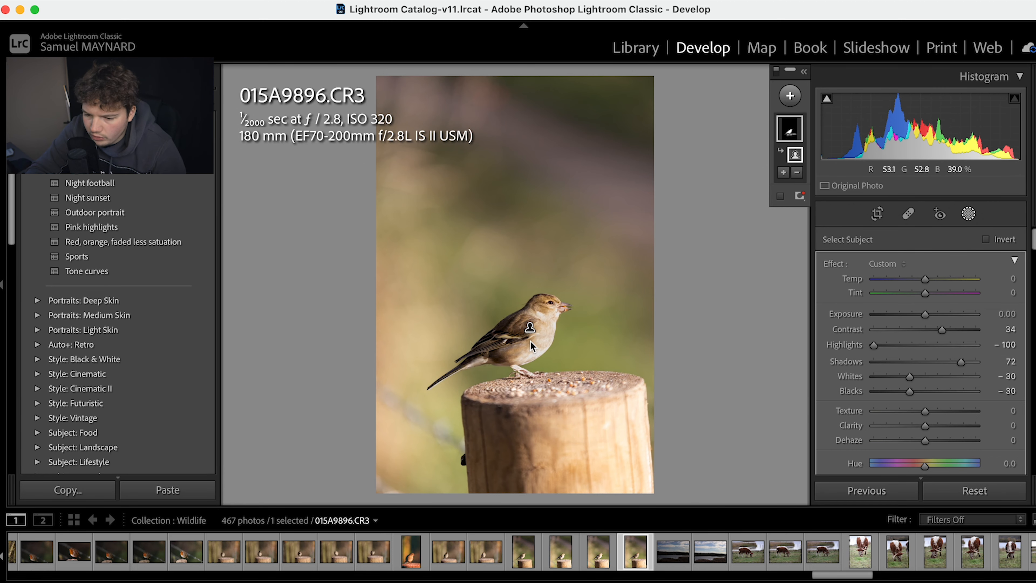
Set the subject mask's Texture to 10, Clarity to -8 and Dehaze to 7.
key(super+equal)
key(super+equal)
scroll(530, 342, down, 1)
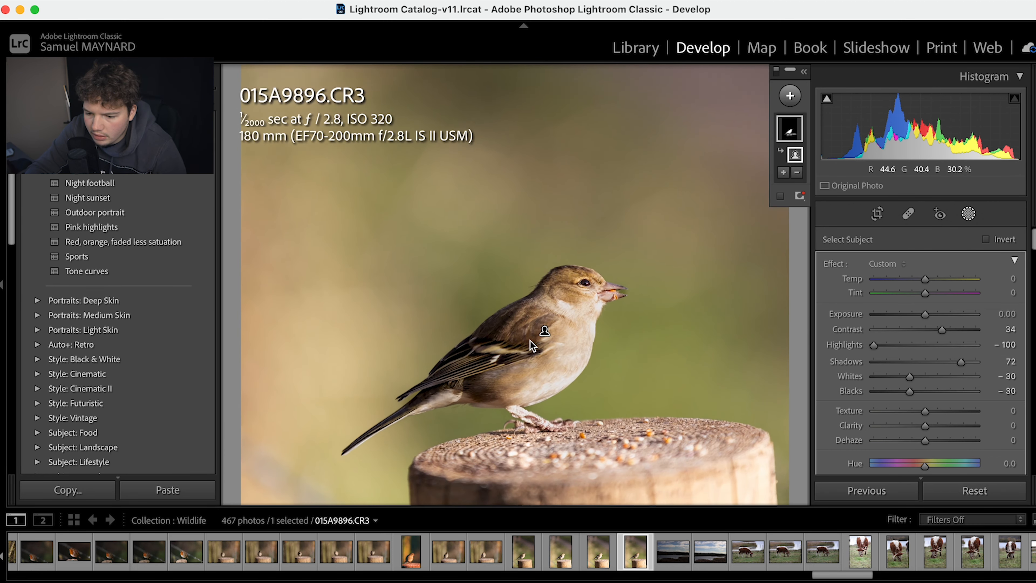
click(939, 427)
mouse_move(938, 425)
mouse_down()
mouse_move(984, 427)
mouse_move(868, 430)
mouse_move(932, 428)
mouse_move(921, 427)
mouse_up()
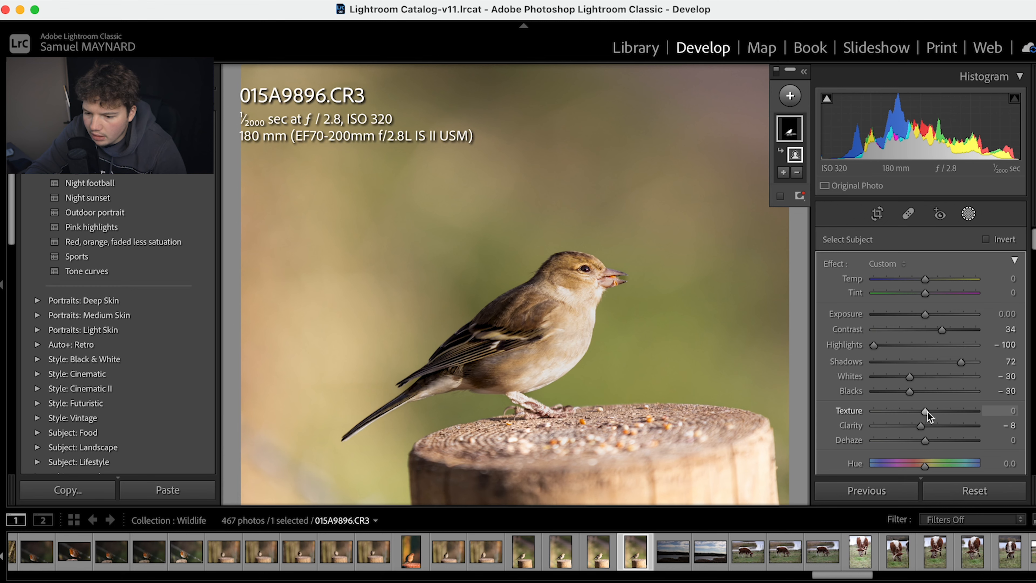
mouse_move(927, 413)
mouse_down()
mouse_move(914, 413)
mouse_move(932, 413)
mouse_up()
mouse_move(928, 438)
mouse_down()
mouse_move(917, 441)
mouse_move(931, 440)
mouse_up()
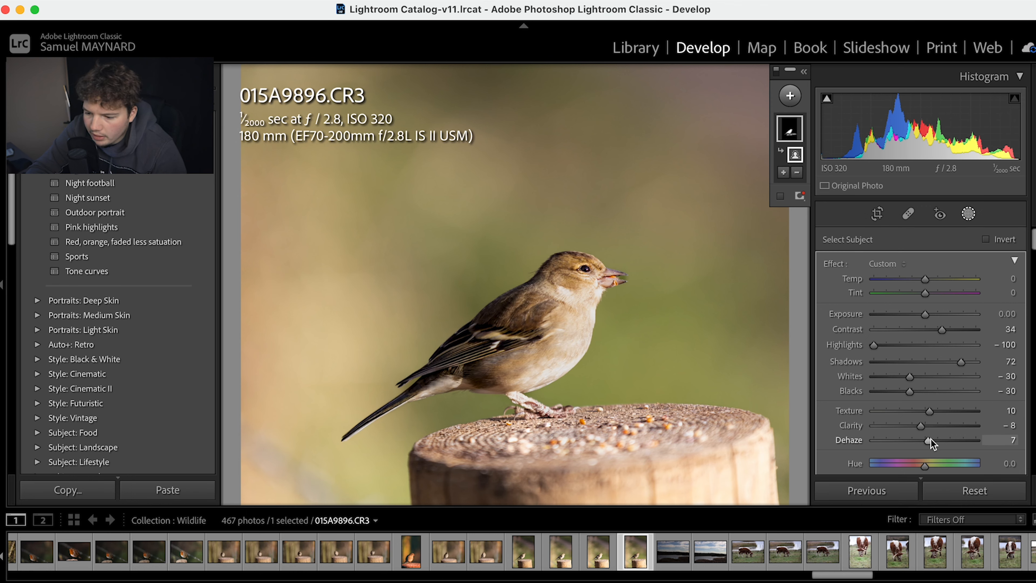
Set the subject mask's Saturation to 34.
scroll(931, 440, down, 4)
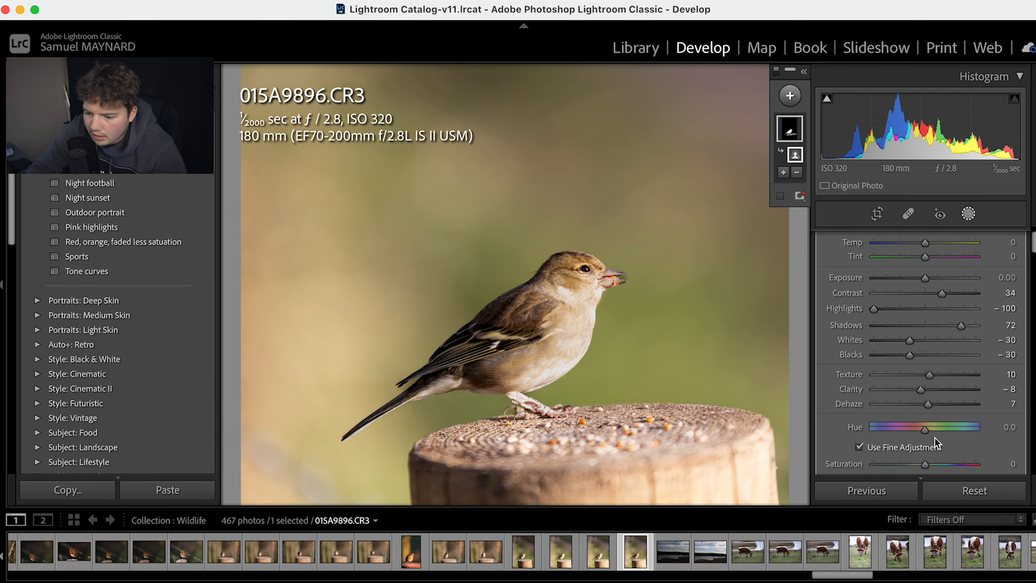
drag(927, 434, 943, 433)
scroll(944, 435, down, 4)
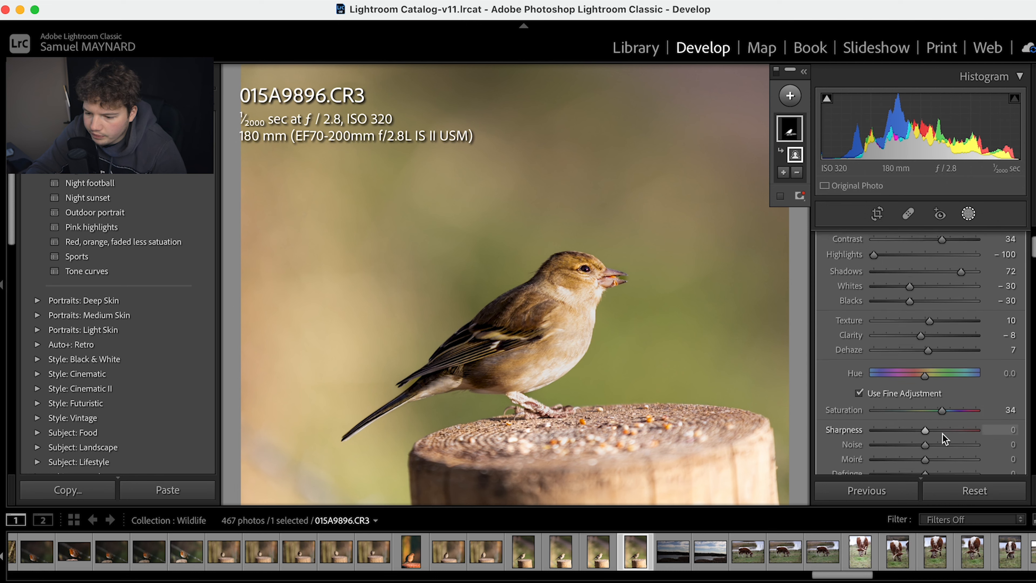
scroll(944, 439, down, 2)
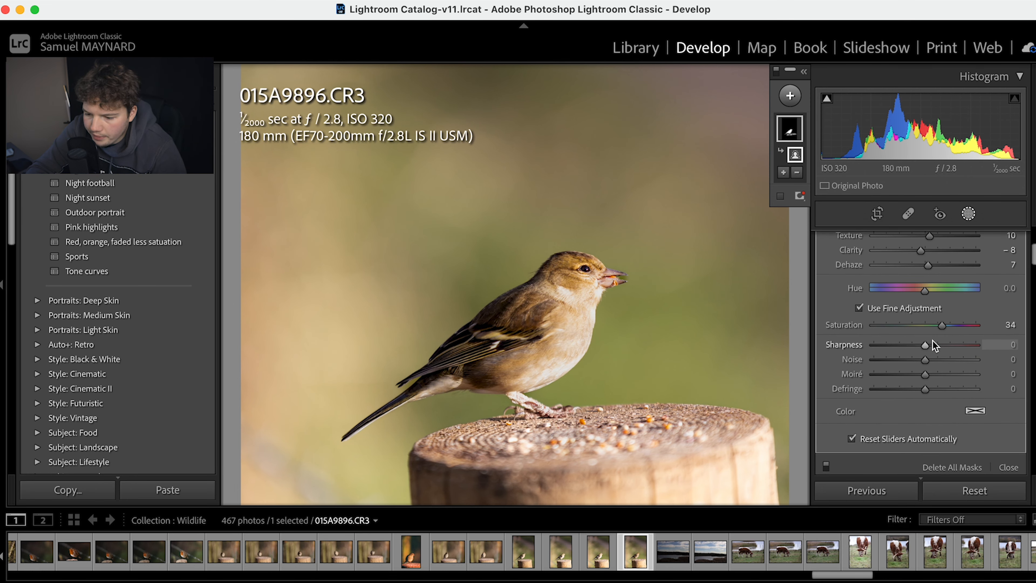
scroll(935, 339, up, 1)
scroll(935, 341, up, 1)
scroll(939, 358, up, 2)
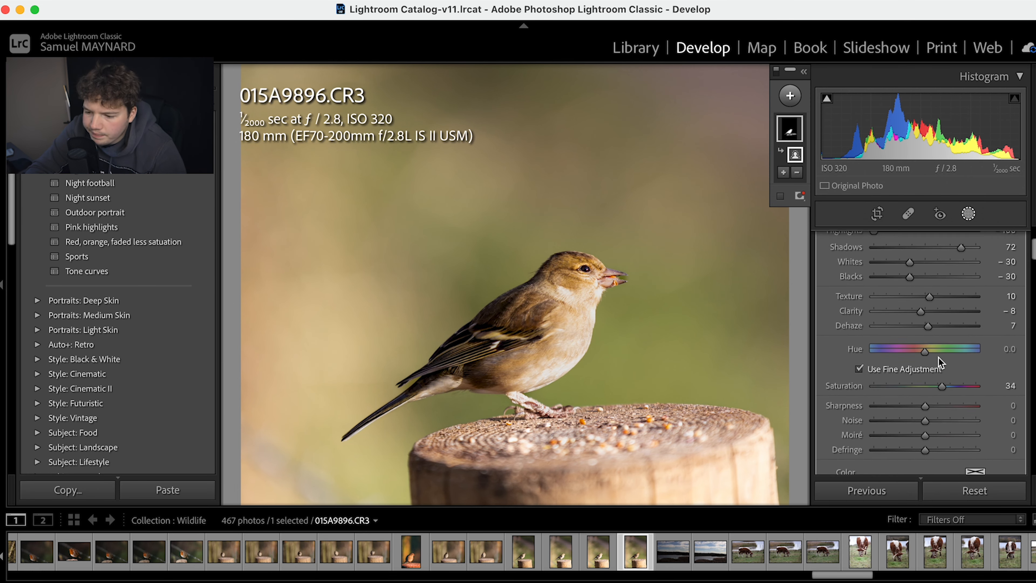
scroll(939, 358, up, 3)
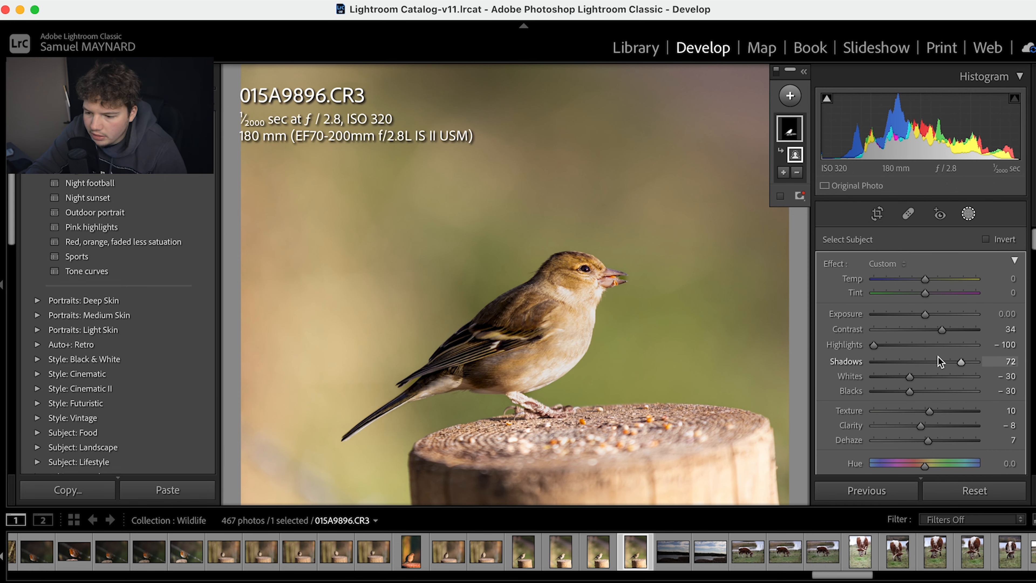
Add a second Select Subject mask, invert it to cover the background, and hide its overlay.
key(super+minus)
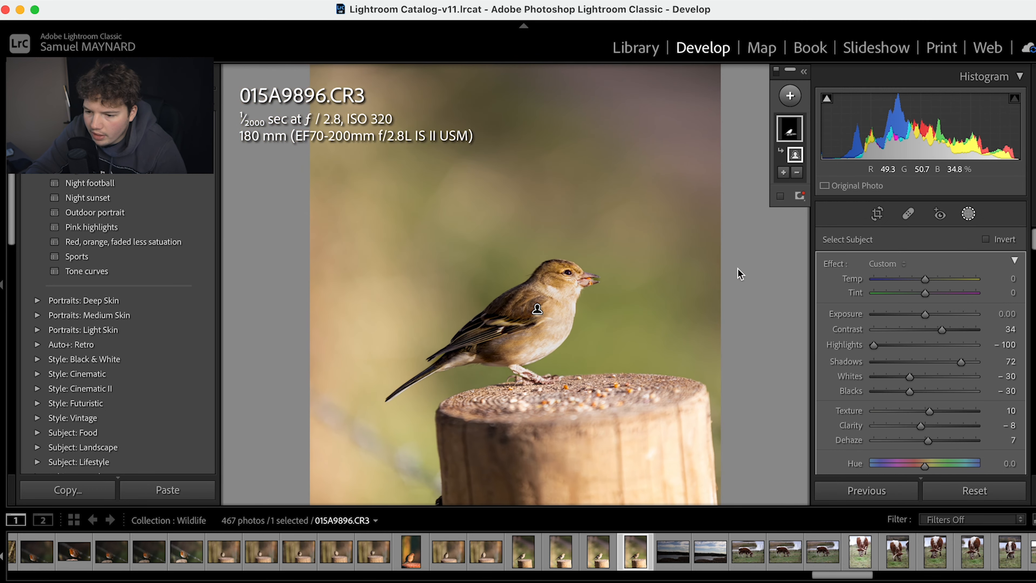
key(super+minus)
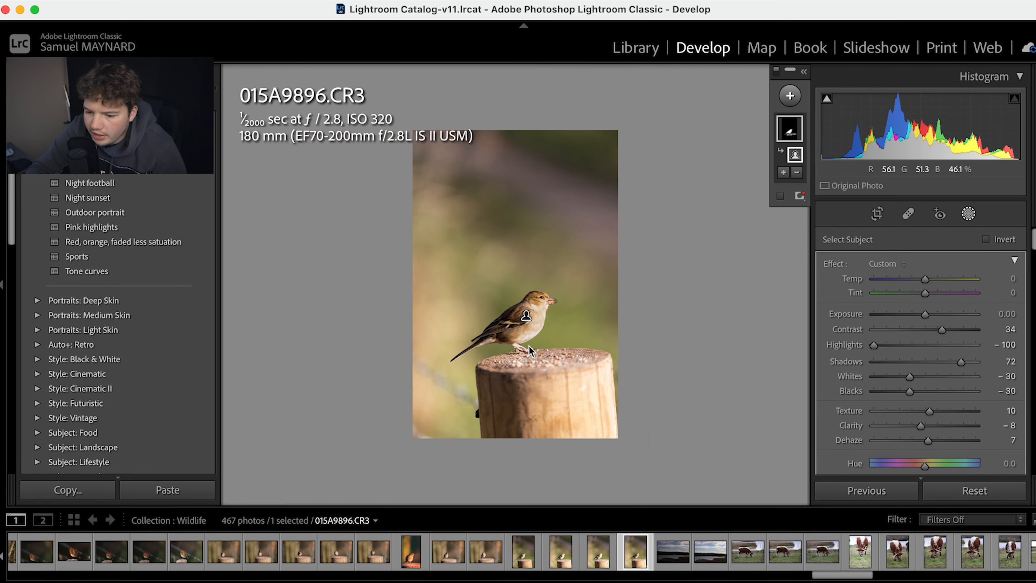
key(super+equal)
click(790, 98)
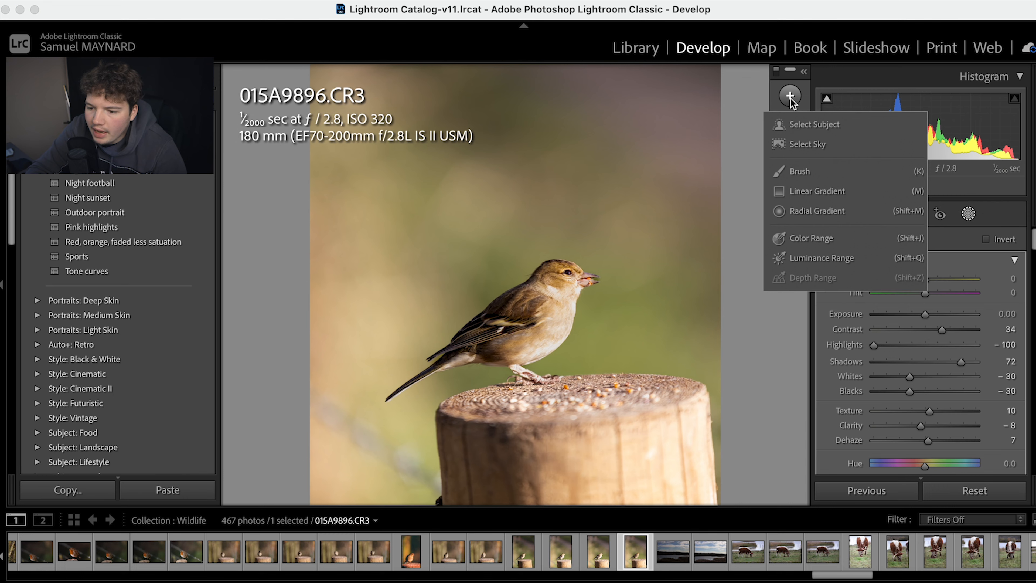
click(809, 122)
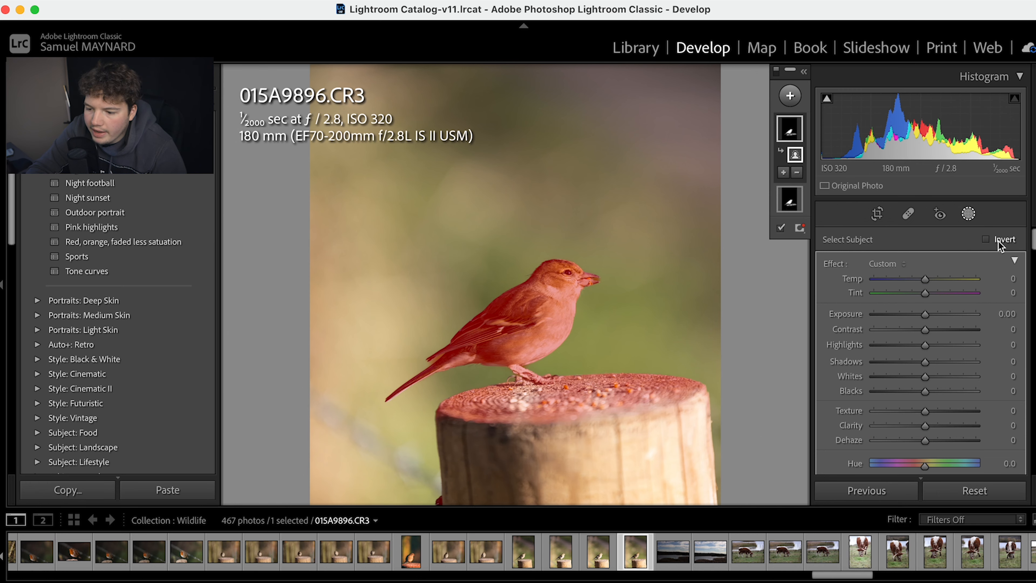
click(986, 240)
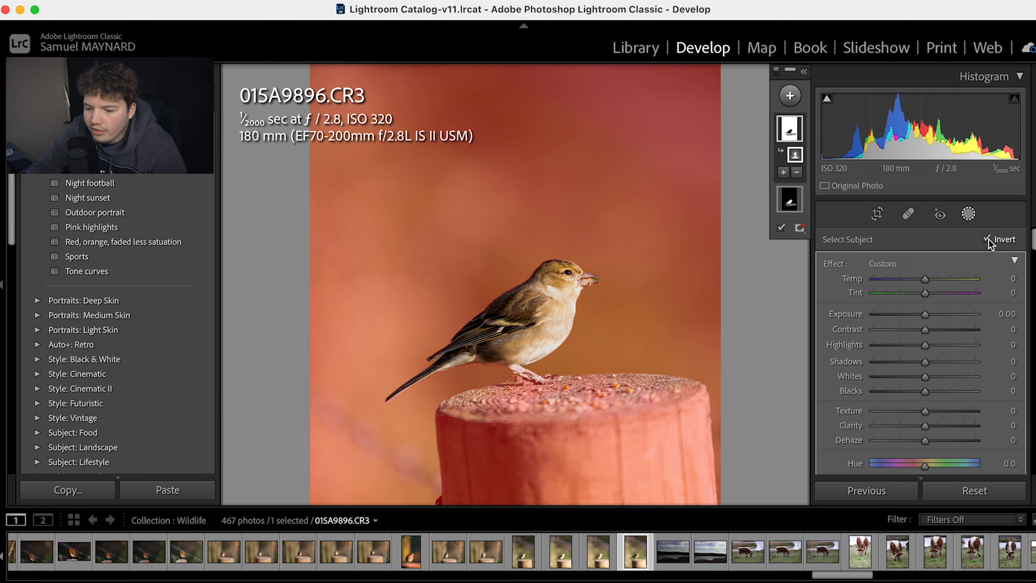
key(o)
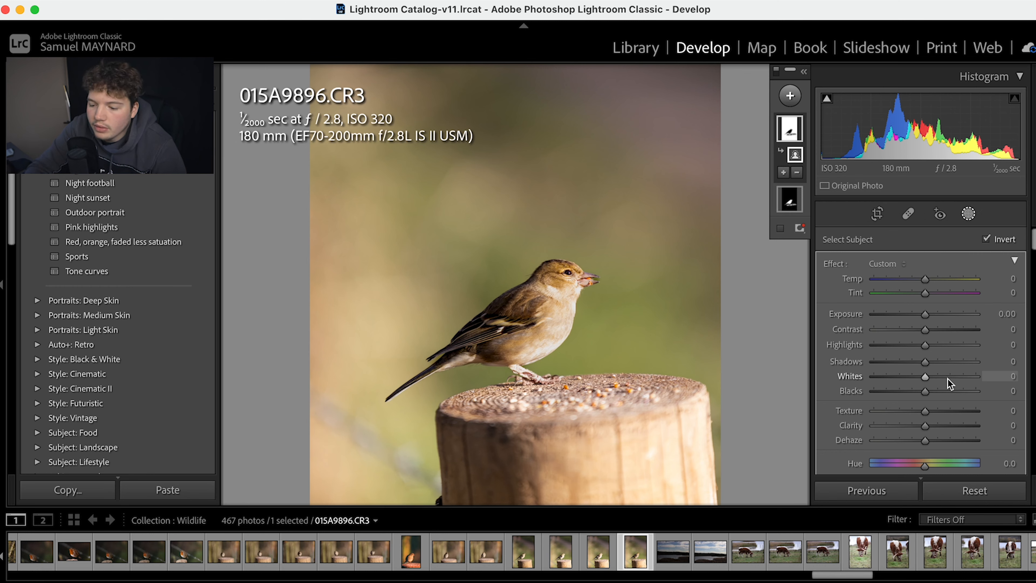
Set the inverted background mask's Contrast to 31, Highlights to -60, Shadows to -69, Whites to 34 and Blacks to -56.
scroll(949, 379, down, 1)
scroll(916, 321, up, 1)
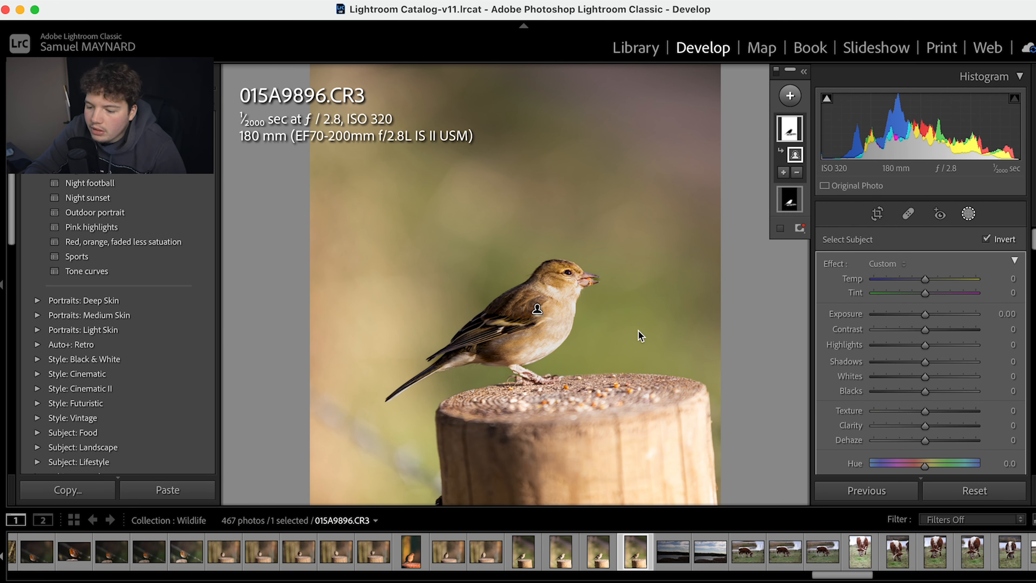
drag(924, 362, 940, 332)
Set the background mask's Texture to -32, Clarity to -31 and Saturation to 11, with Dehaze reset to 0.
scroll(940, 332, down, 2)
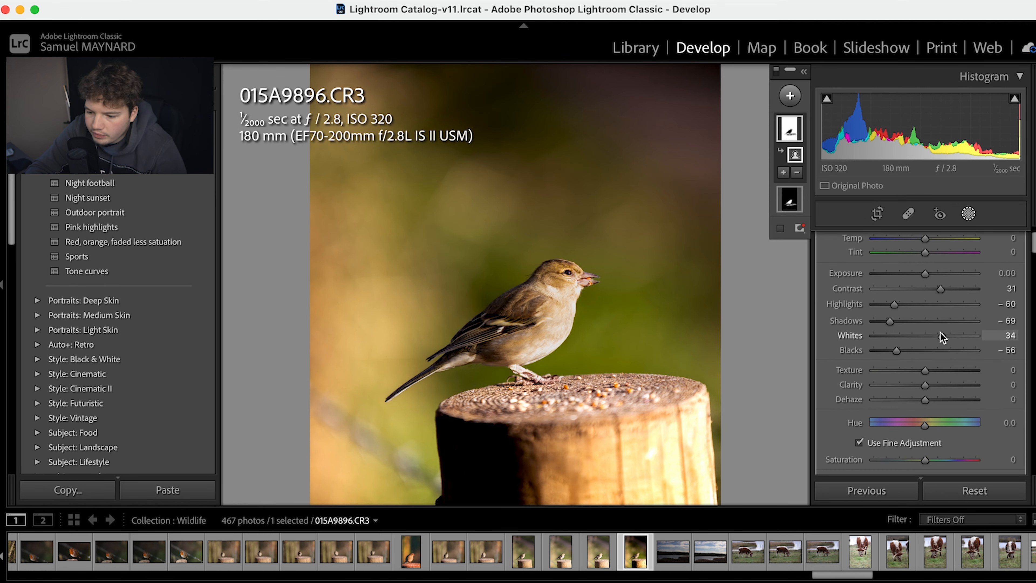
mouse_move(925, 384)
mouse_down()
mouse_move(909, 384)
mouse_move(909, 370)
mouse_move(914, 401)
mouse_move(933, 402)
mouse_up()
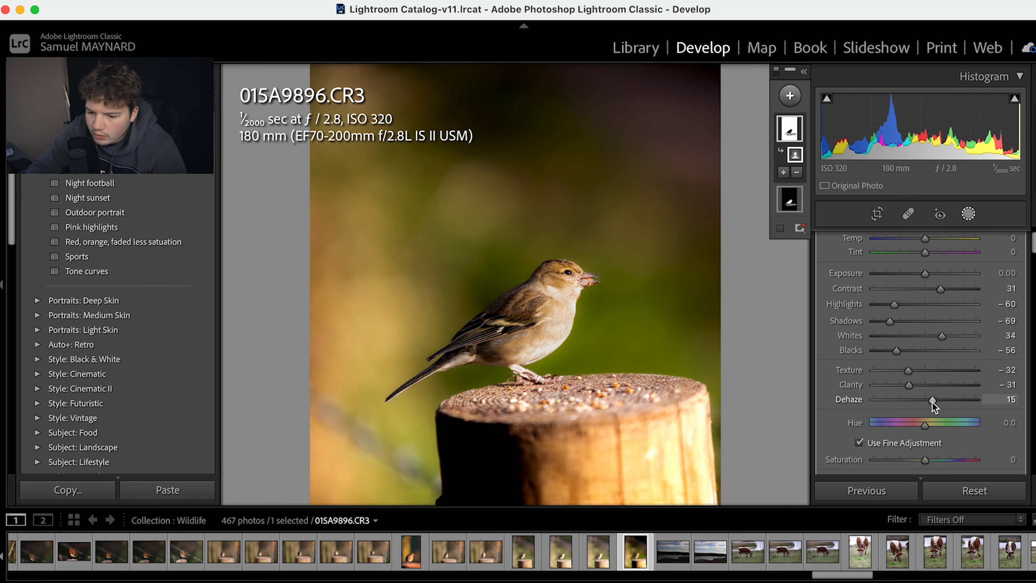
double_click(933, 400)
scroll(914, 408, down, 2)
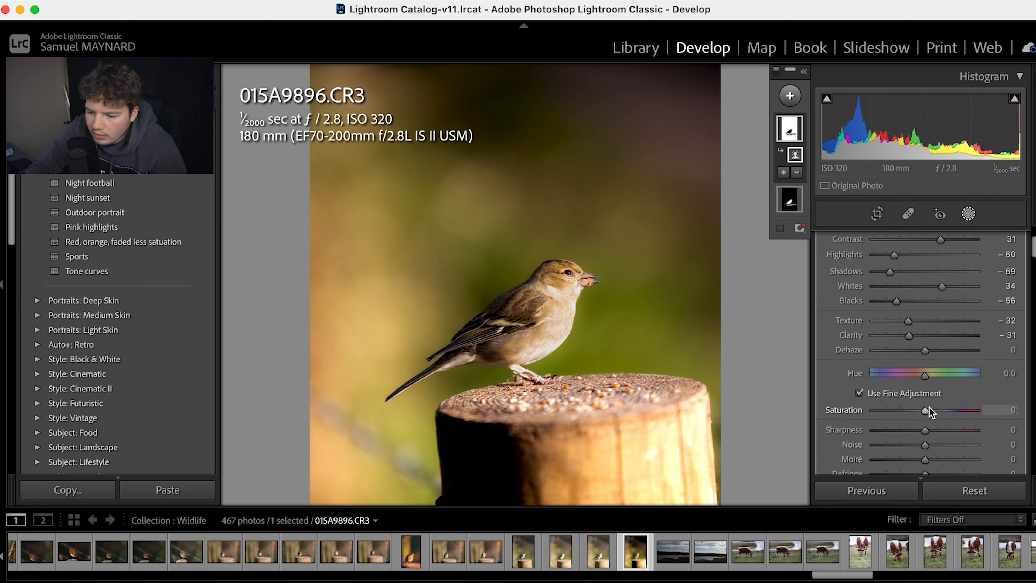
mouse_move(927, 409)
mouse_down()
mouse_move(941, 409)
mouse_move(904, 411)
mouse_move(933, 410)
mouse_up()
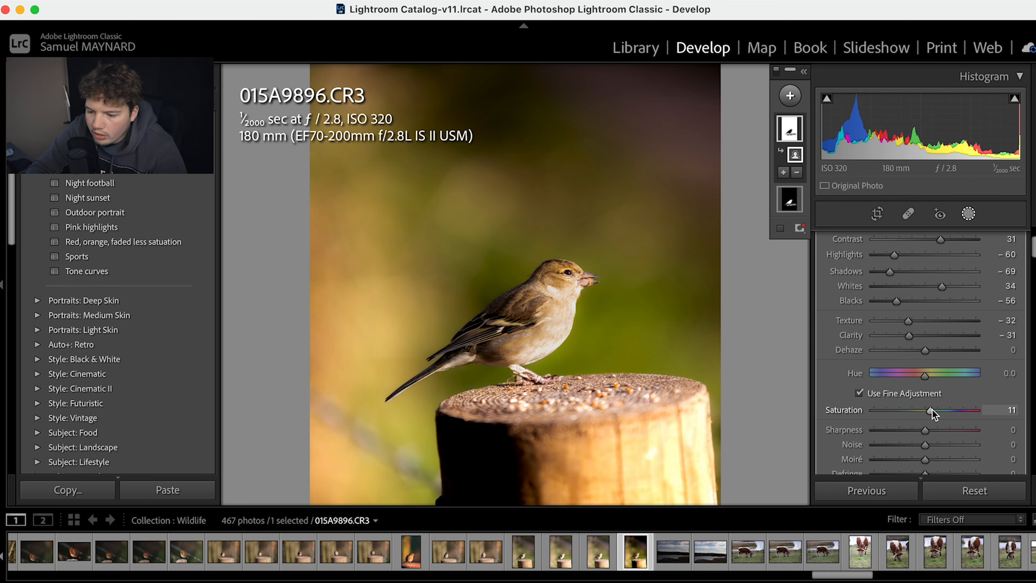
scroll(901, 404, down, 2)
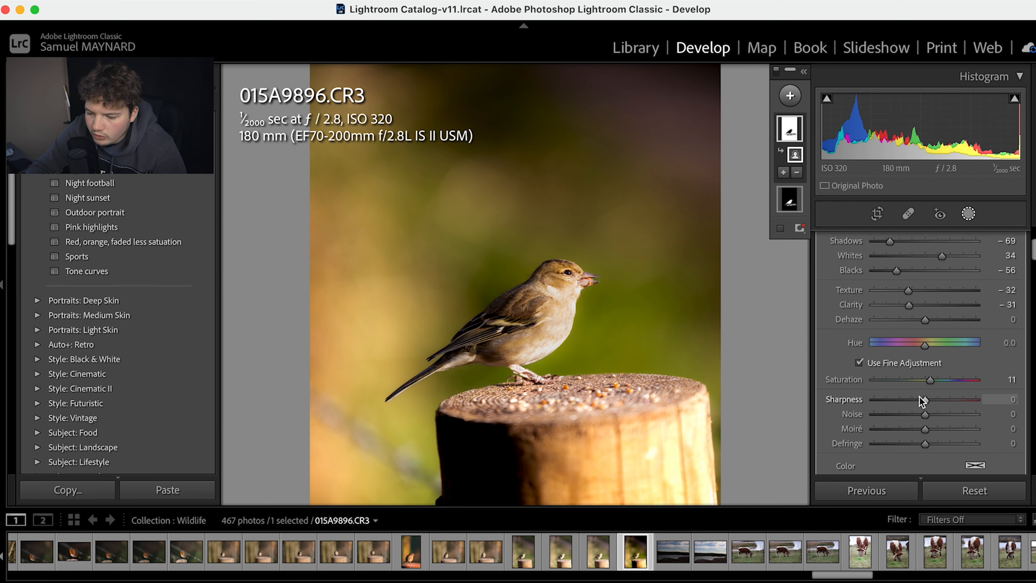
Compare the edited bird photo with its unedited version by switching the before view on and off.
key(backslash)
key(backslash)
key(backslash)
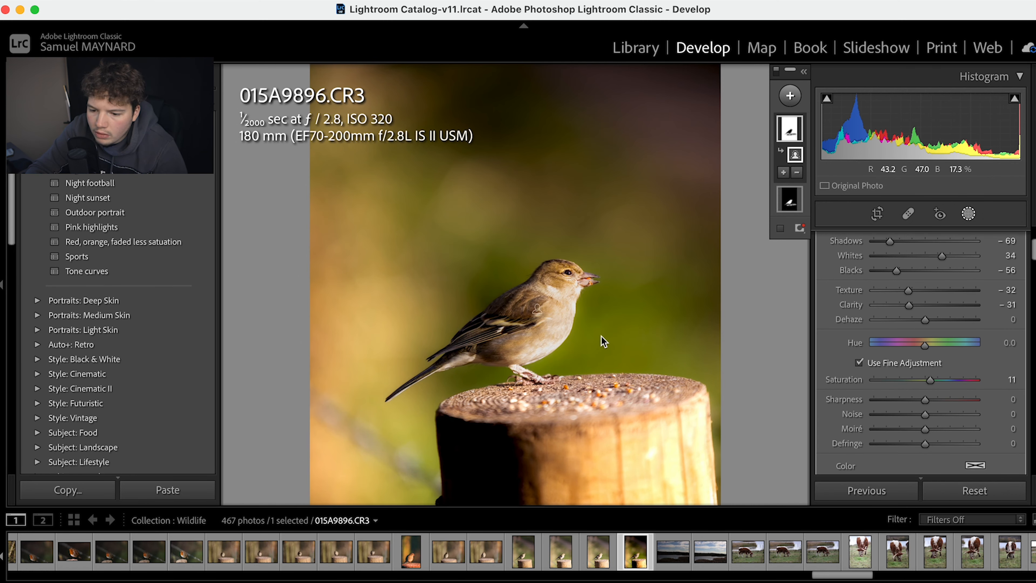
key(backslash)
key(backslash)
key(backslash)
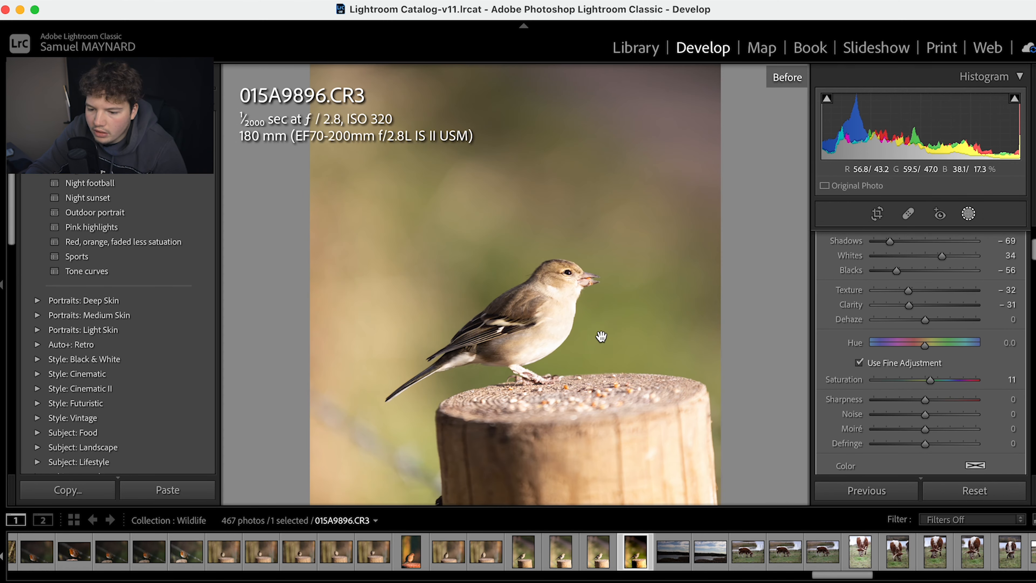
key(backslash)
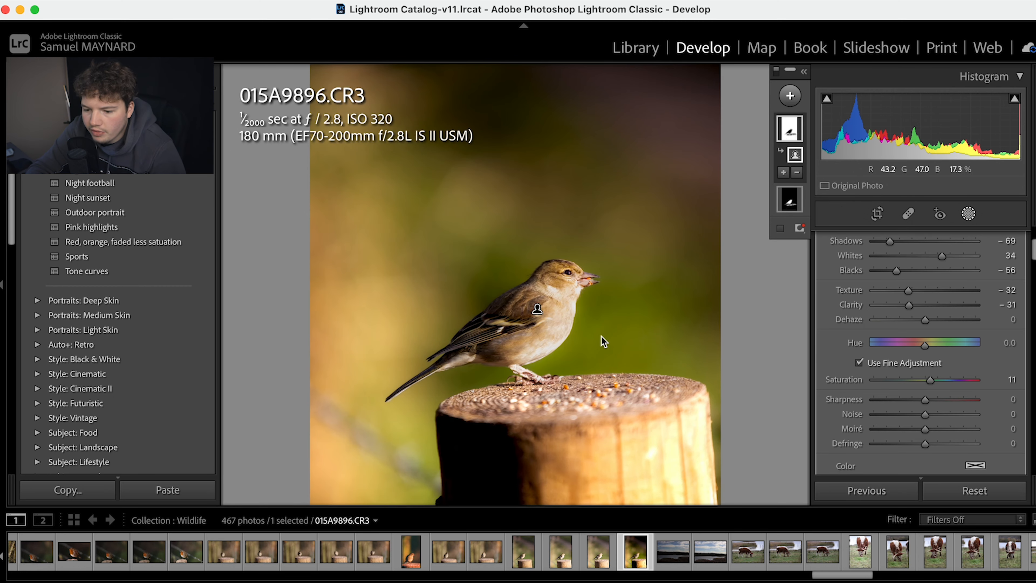
scroll(912, 327, up, 5)
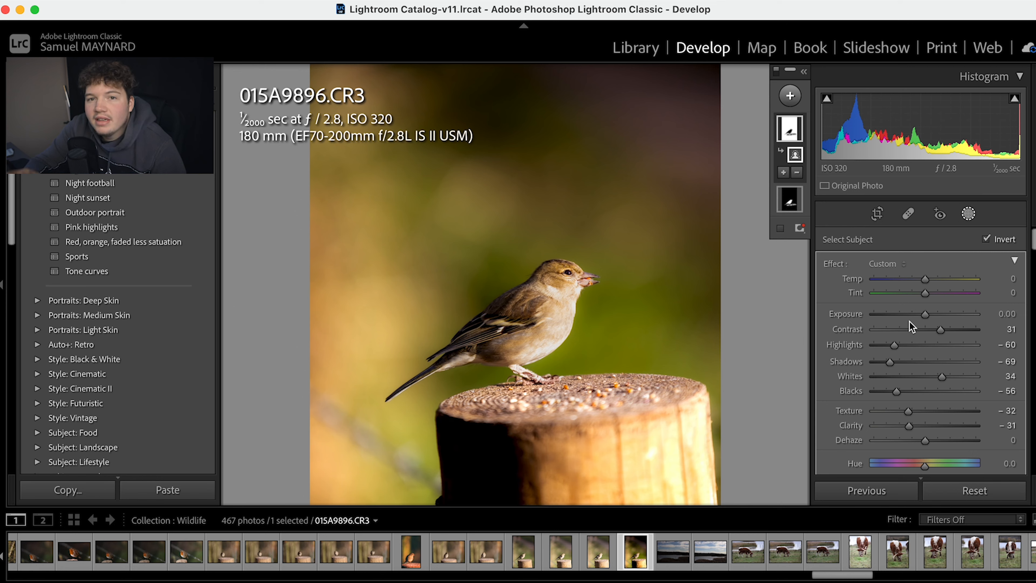
scroll(946, 364, down, 1)
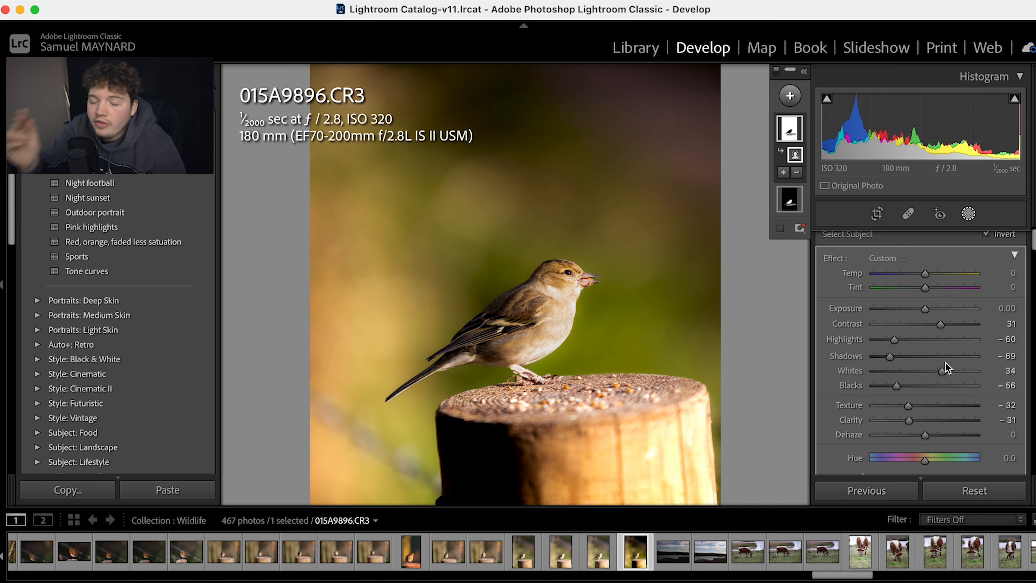
Close the masking tool and bring the whole bird photo back into view with its basic adjustments.
scroll(916, 363, down, 2)
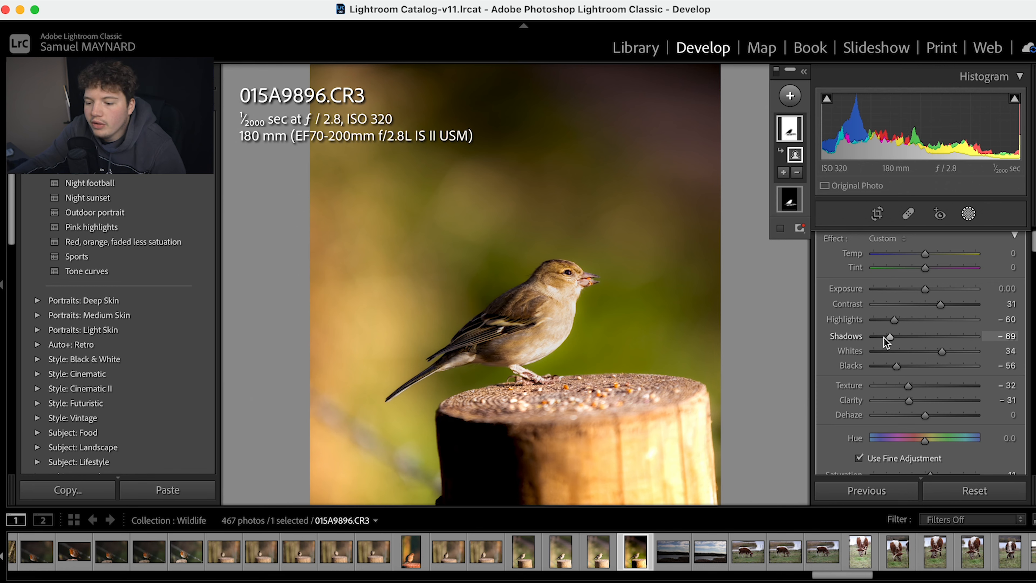
scroll(887, 340, down, 3)
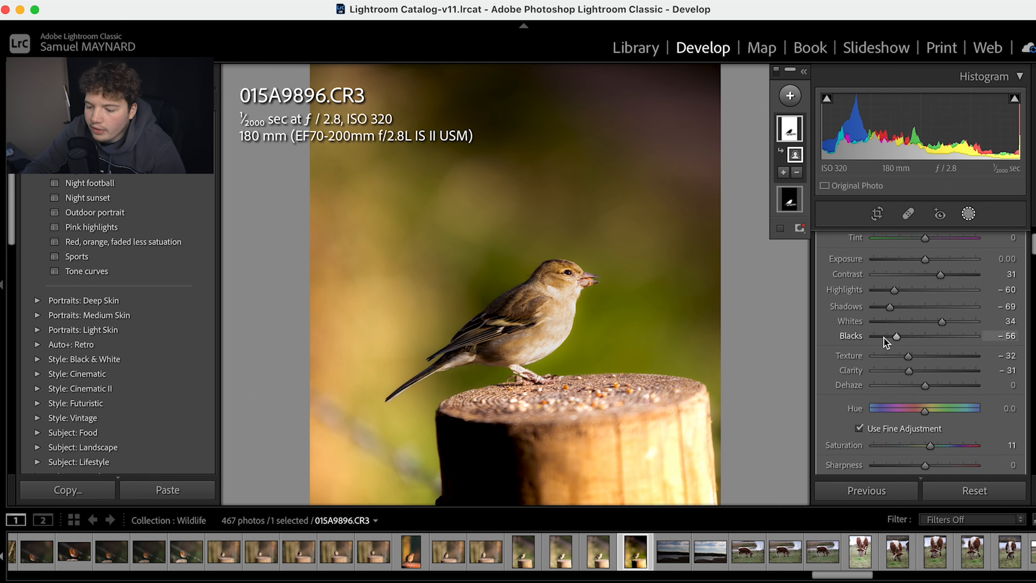
key(shift+w)
scroll(912, 328, up, 10)
scroll(911, 328, up, 3)
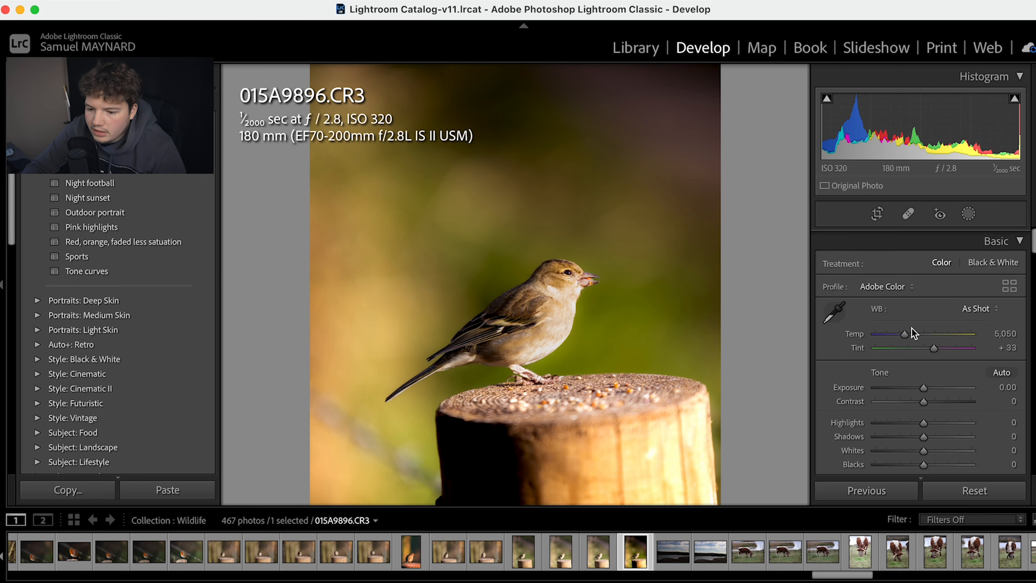
click(673, 365)
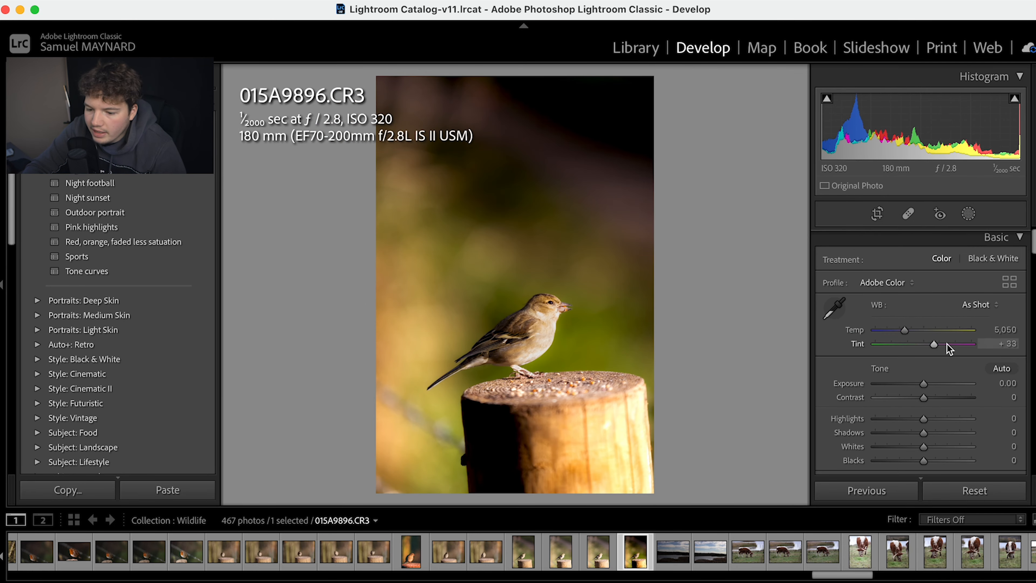
Boost the color intensity of the entire bird photo with the global Presence adjustments.
scroll(947, 387, down, 5)
scroll(946, 387, down, 3)
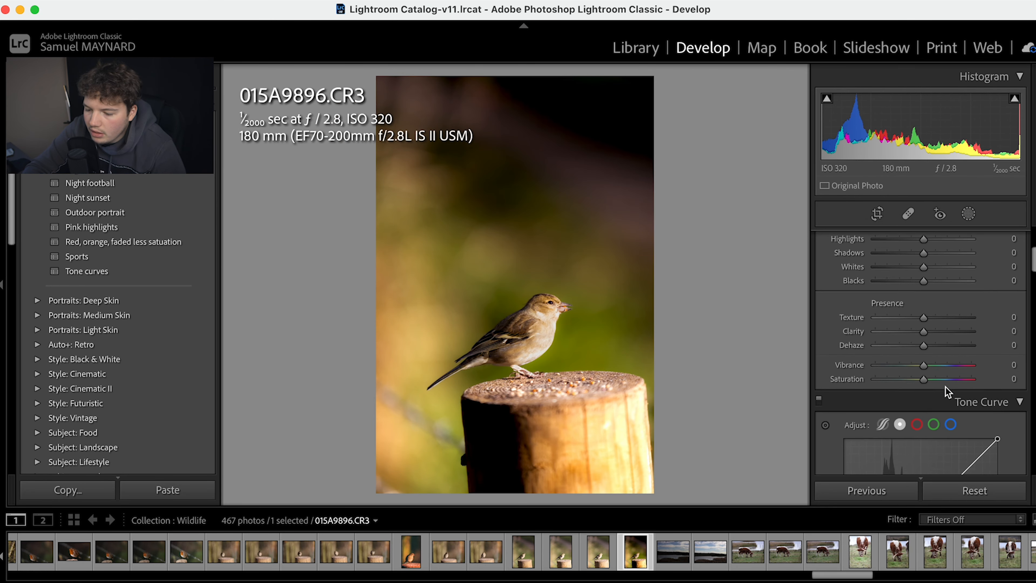
mouse_move(936, 319)
mouse_down()
mouse_move(947, 322)
mouse_move(927, 337)
mouse_up()
Try darkening the shadows by lowering the tone curve to output 34 at input 43.
scroll(927, 336, down, 3)
scroll(926, 337, down, 2)
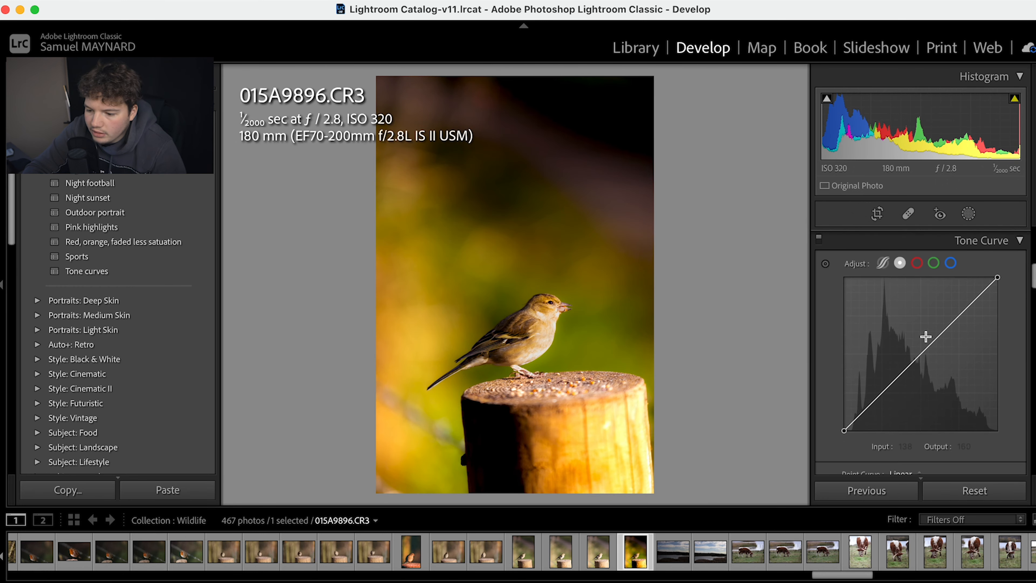
click(868, 405)
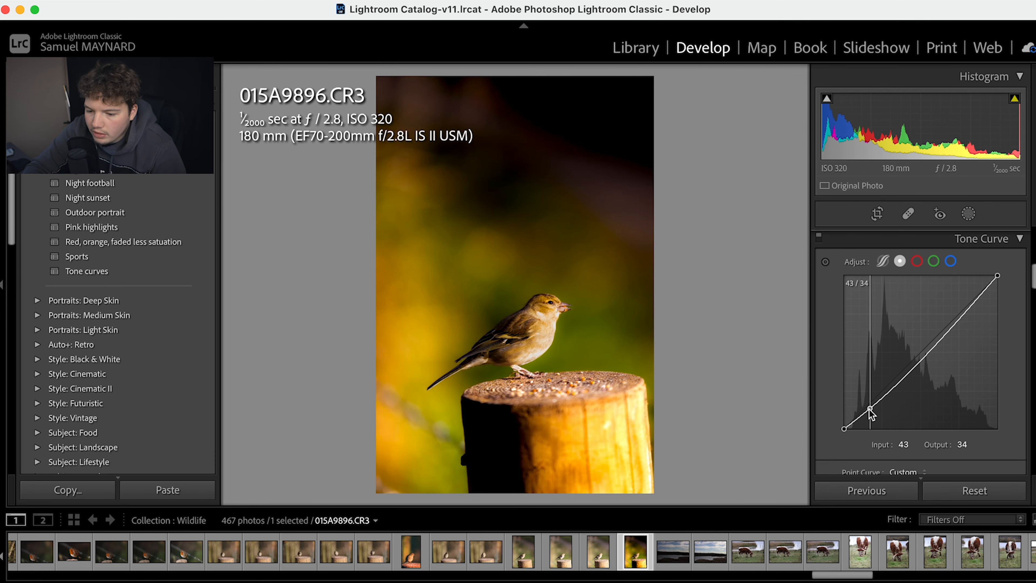
scroll(868, 405, down, 10)
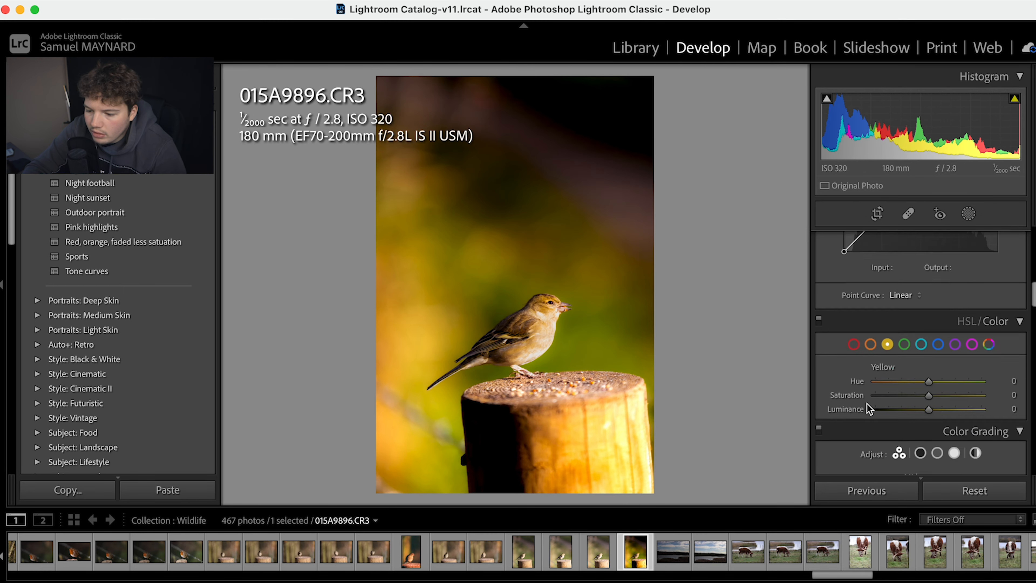
Color grade the bird photo by tinting its highlights toward red and its shadows toward teal.
scroll(941, 398, down, 1)
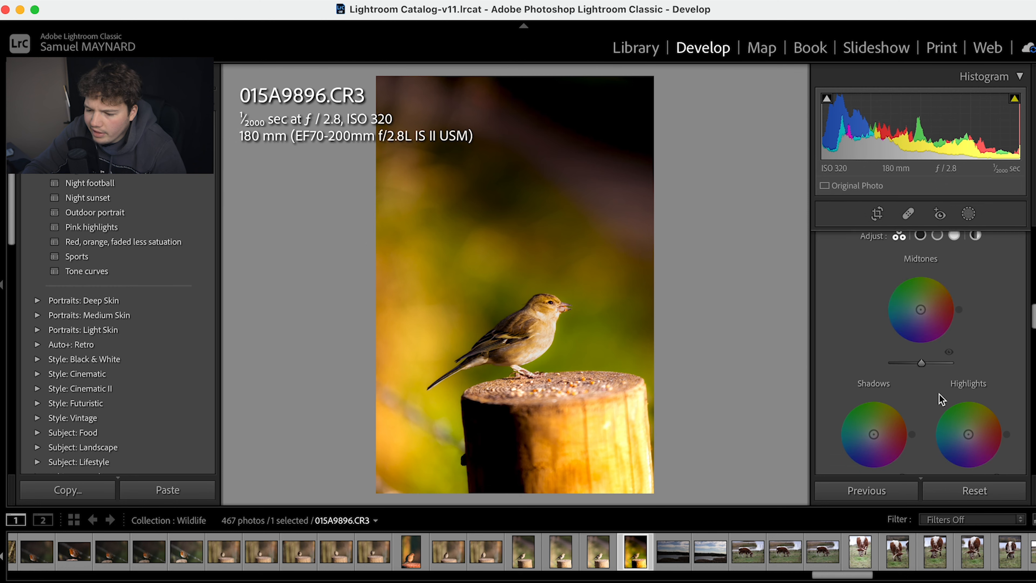
scroll(876, 436, down, 1)
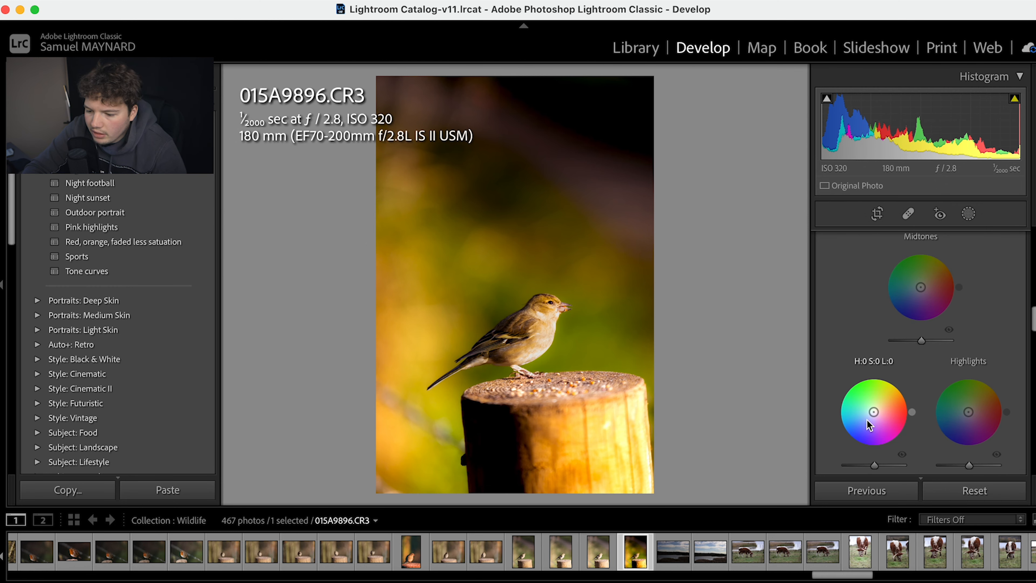
drag(971, 413, 977, 413)
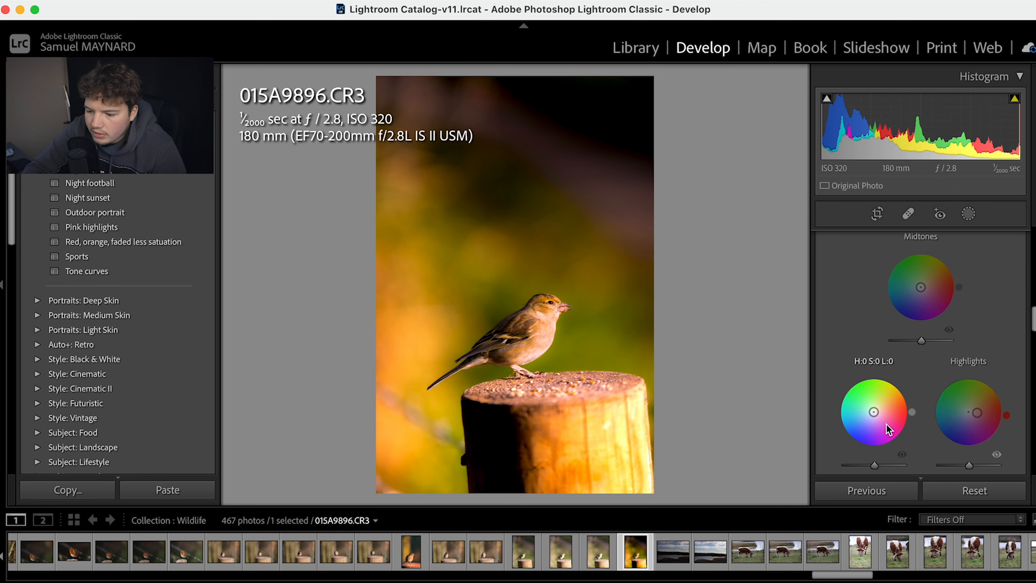
drag(887, 427, 865, 414)
Calibrate the primaries: Red Hue -38 and Saturation -1, Green Hue -12 and Saturation +14, Blue Hue +2 and Saturation +26.
scroll(865, 414, down, 10)
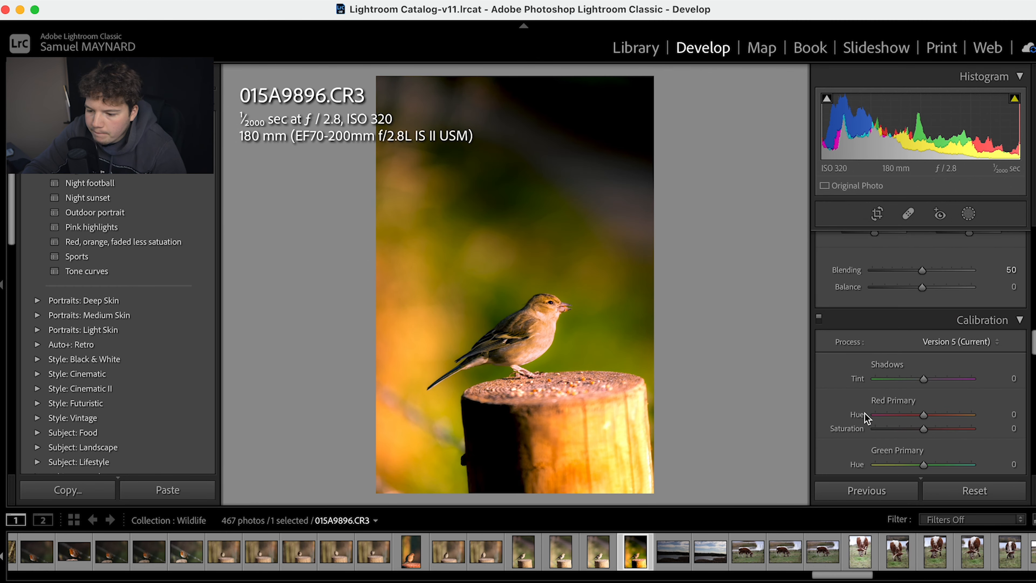
mouse_move(923, 440)
mouse_down()
mouse_move(940, 441)
mouse_move(898, 447)
mouse_move(936, 448)
mouse_up()
mouse_move(924, 376)
mouse_down()
mouse_move(940, 381)
mouse_move(919, 379)
mouse_up()
drag(924, 390, 931, 391)
mouse_move(925, 341)
mouse_down()
mouse_move(899, 342)
mouse_move(934, 343)
mouse_up()
mouse_move(924, 327)
mouse_down()
mouse_move(905, 328)
mouse_move(926, 341)
mouse_up()
mouse_move(924, 426)
mouse_down()
mouse_move(948, 421)
mouse_move(925, 425)
mouse_up()
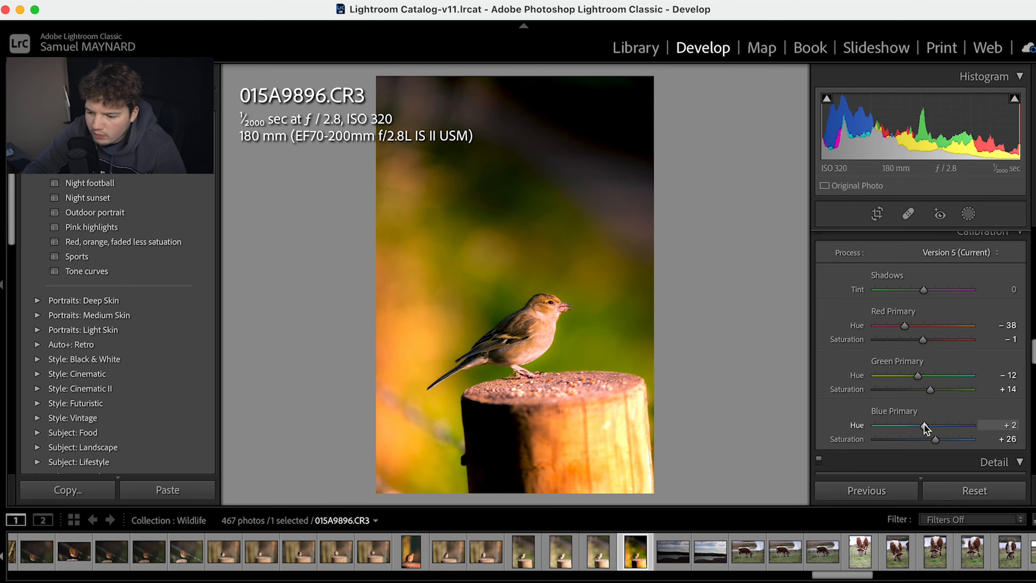
Compare the graded bird photo with its unedited version and inspect the bird up close.
scroll(937, 368, up, 20)
key(backslash)
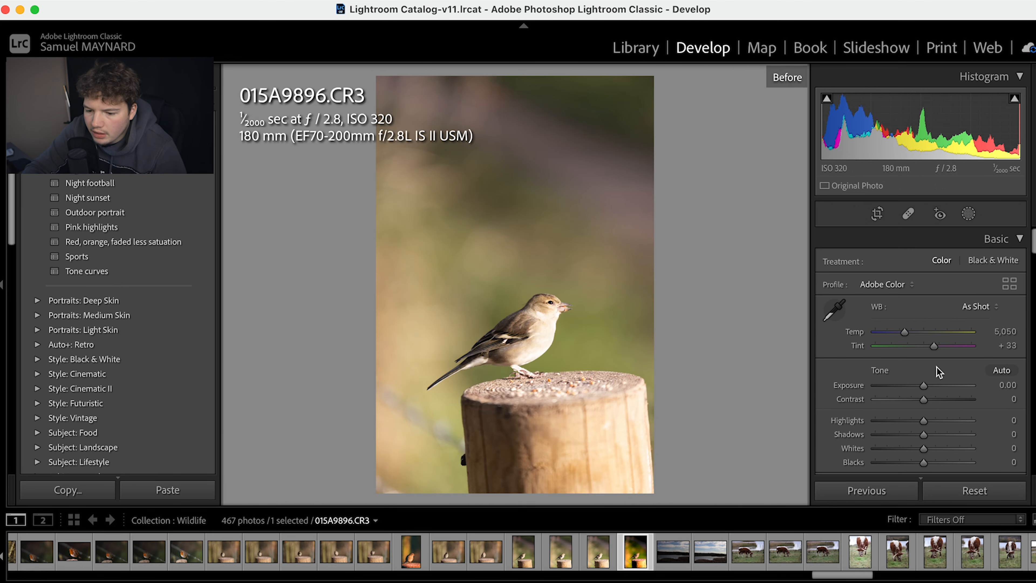
key(backslash)
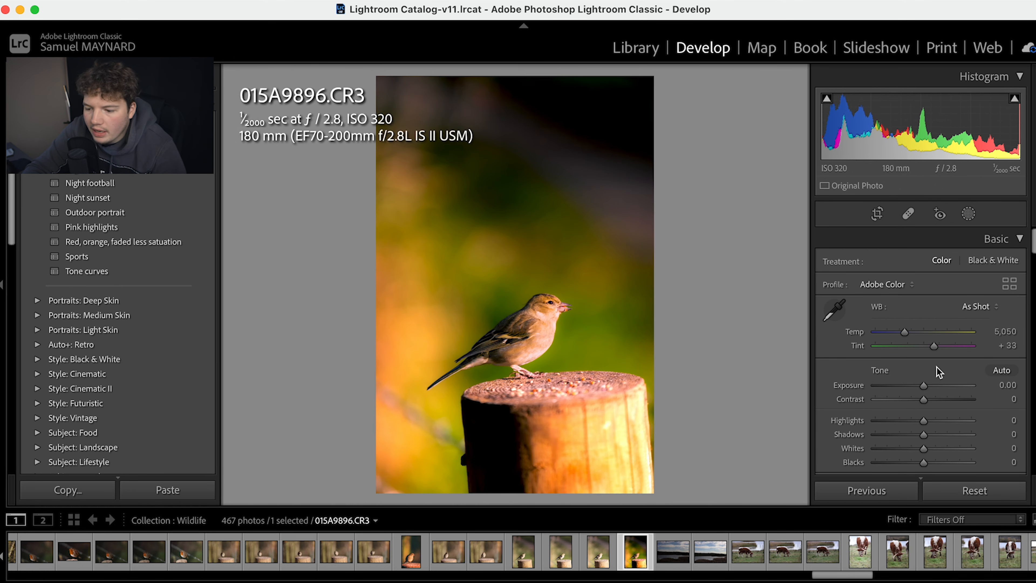
scroll(937, 367, down, 2)
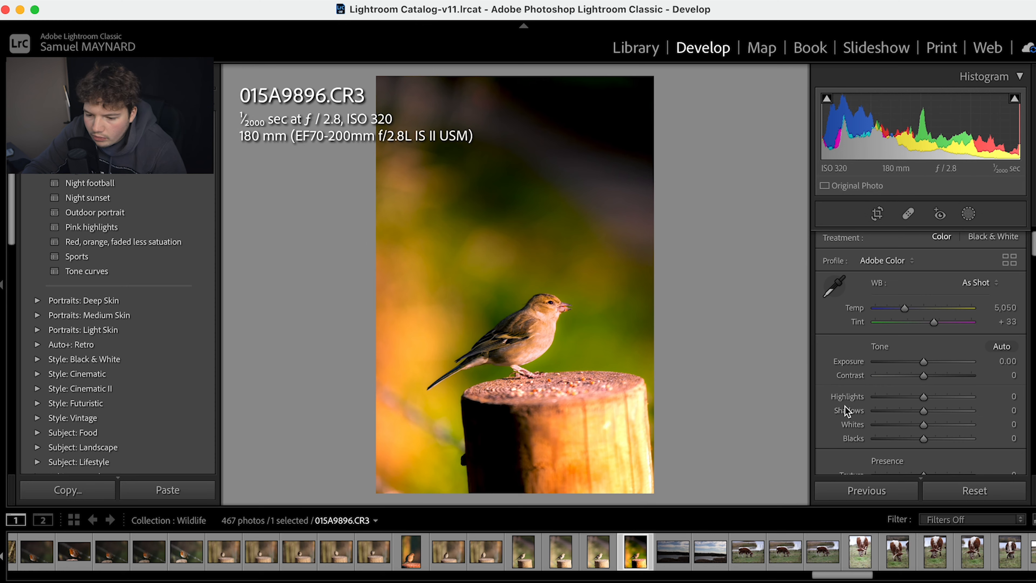
click(528, 319)
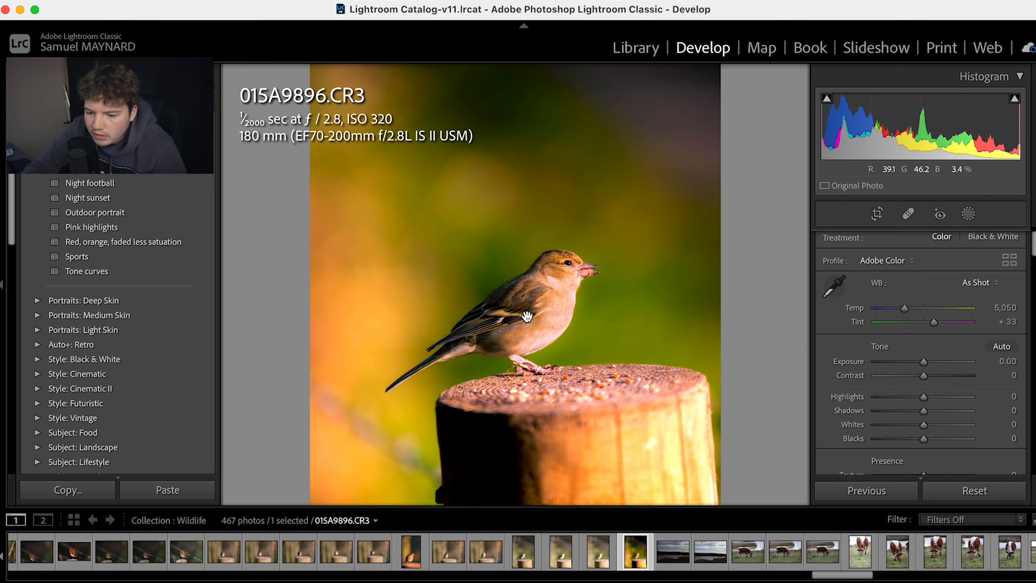
click(527, 317)
key(backslash)
key(backslash)
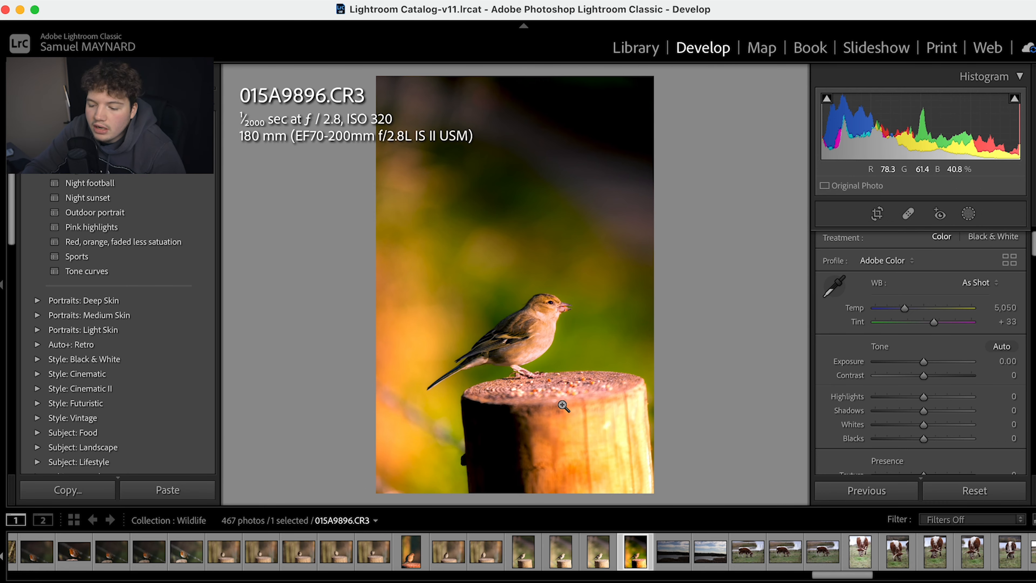
Open the Nature and landscapes collection and select the coastal sunset photo DJI_0300.DNG.
scroll(89, 191, down, 5)
scroll(89, 191, down, 5)
click(118, 357)
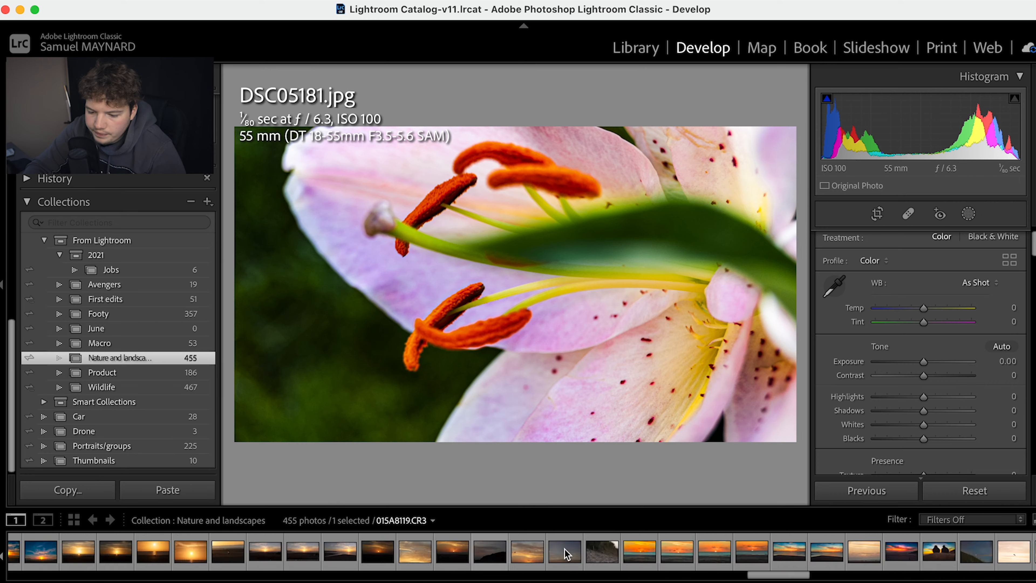
scroll(567, 554, up, 15)
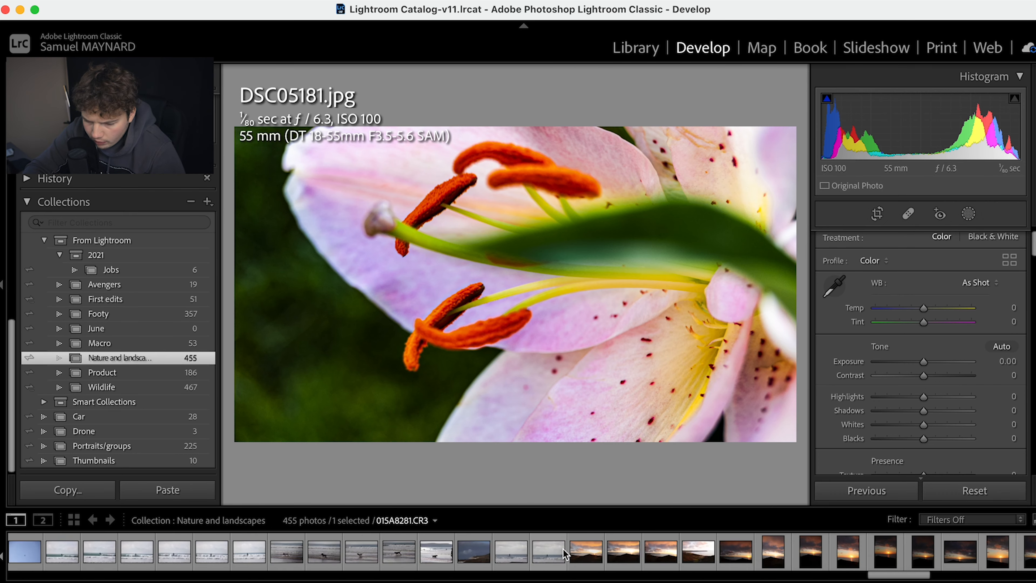
click(565, 554)
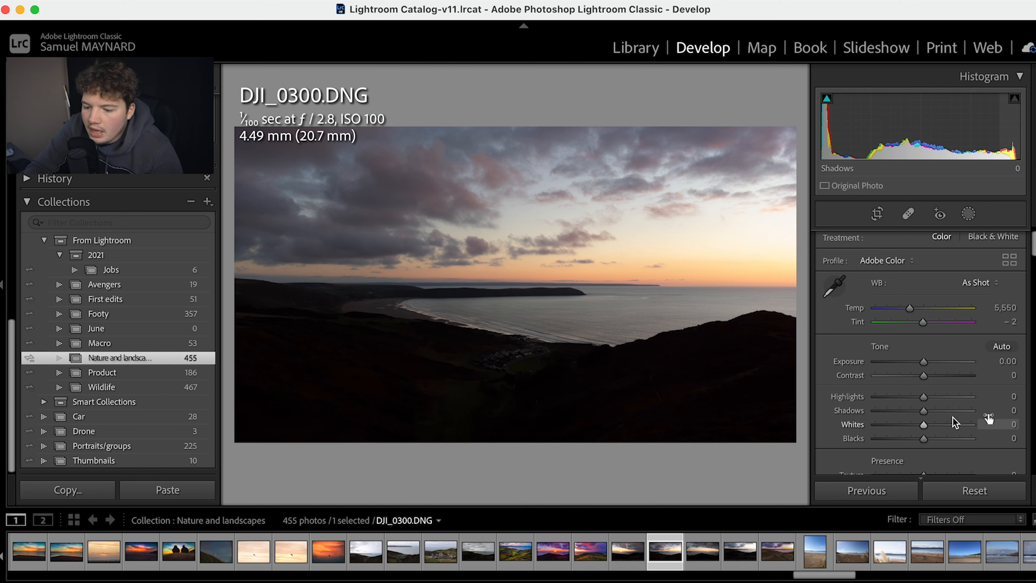
Brighten the whole coastal photo by setting Shadows to +100 and Exposure to +0.50.
scroll(985, 300, up, 2)
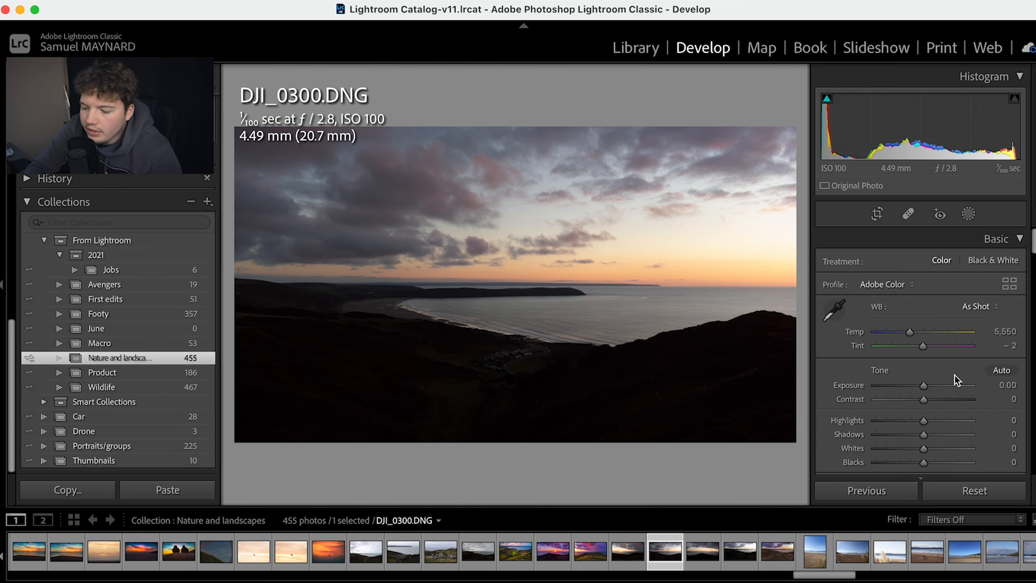
scroll(933, 441, down, 1)
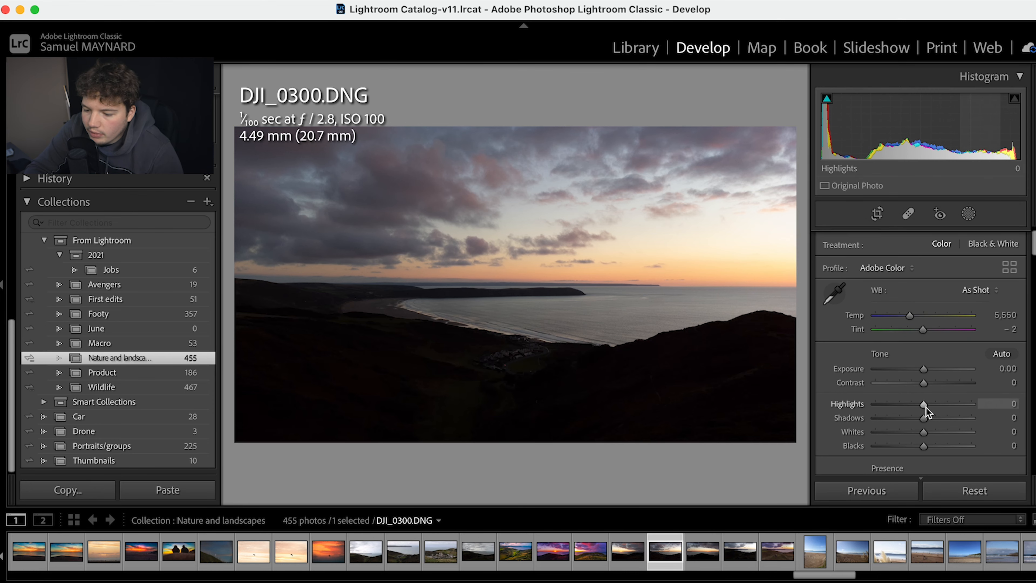
drag(924, 417, 972, 418)
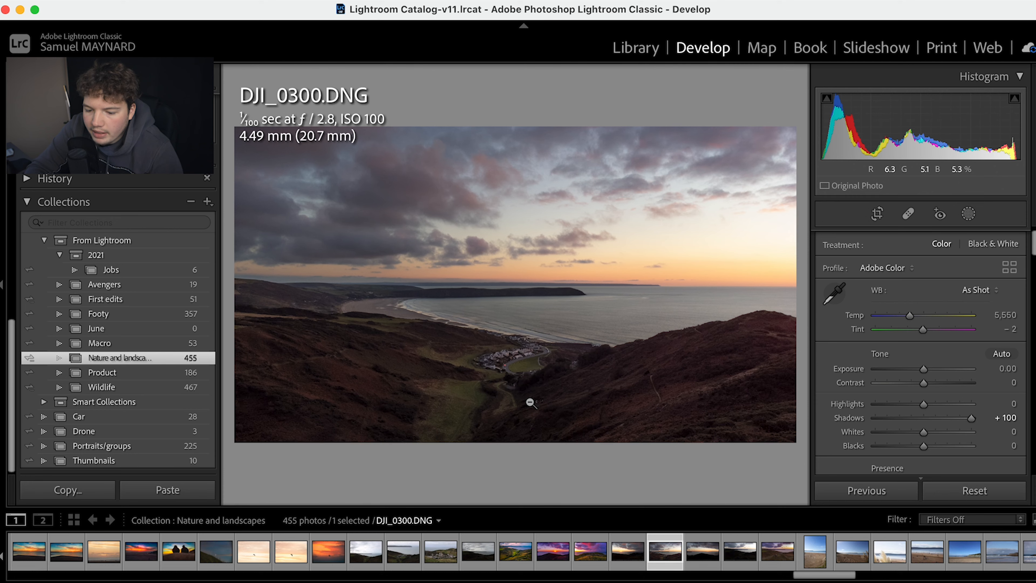
drag(926, 371, 930, 370)
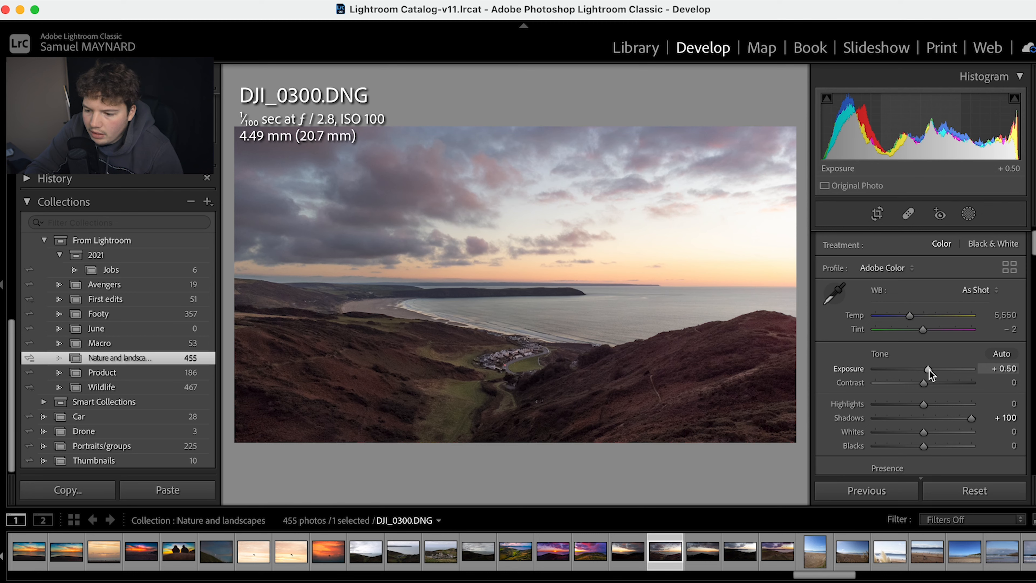
Add a Select Sky mask to the coastal photo and hide its overlay.
click(968, 216)
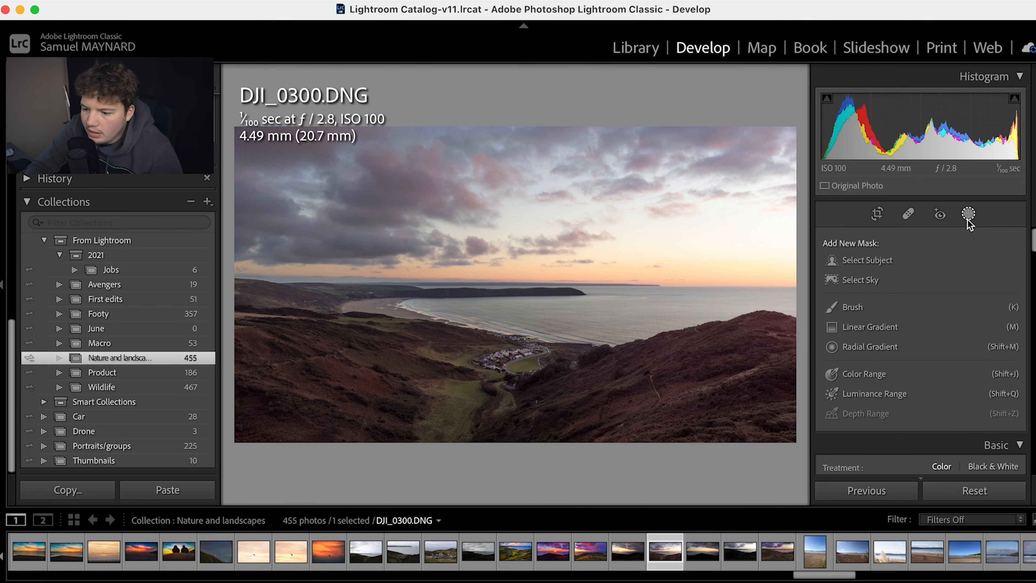
click(860, 280)
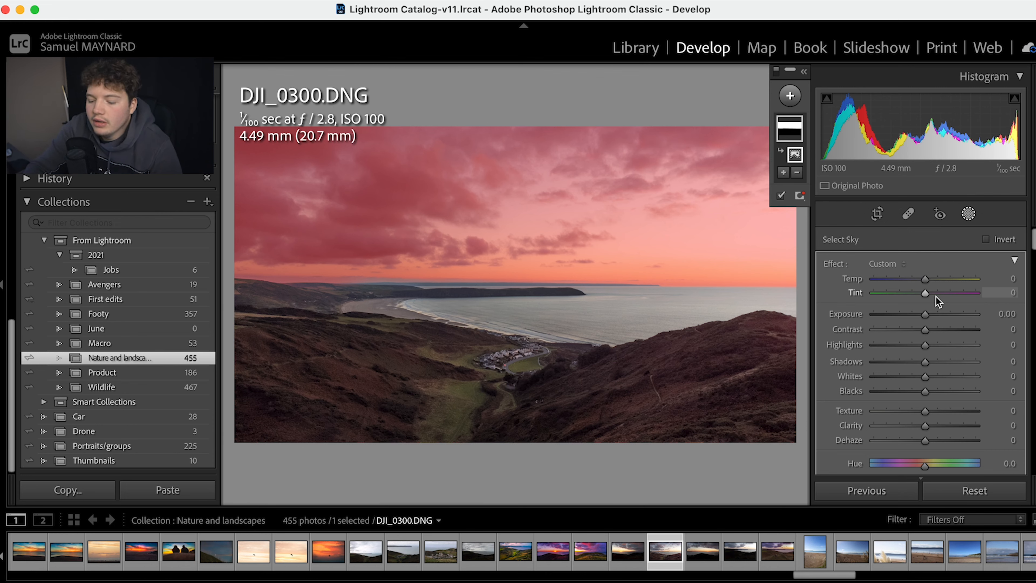
key(o)
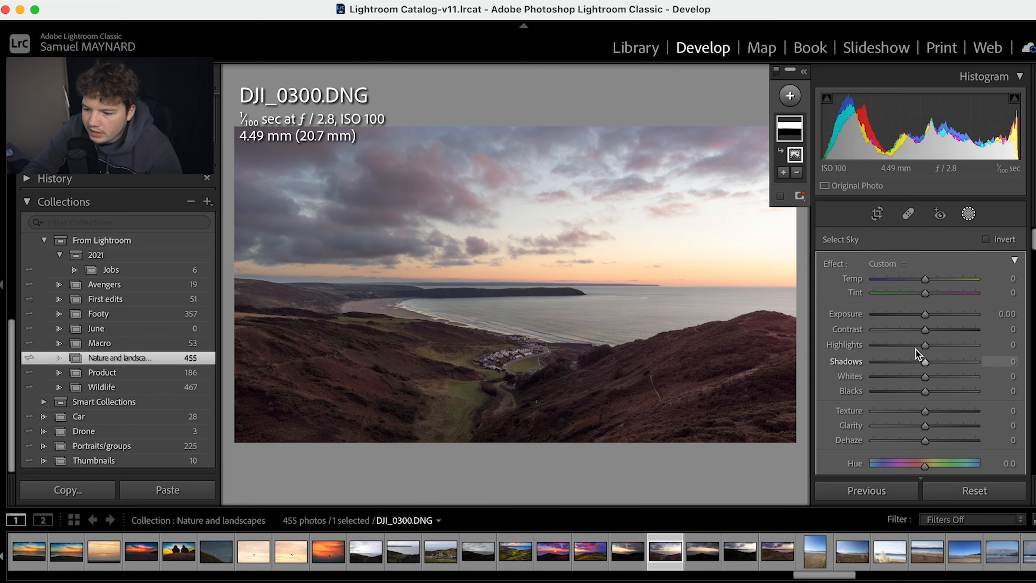
Set the sky mask's Contrast to 30, Highlights to -86, Shadows to -45, Whites to 16, Blacks to -25 and Dehaze to 10.
drag(925, 345, 864, 352)
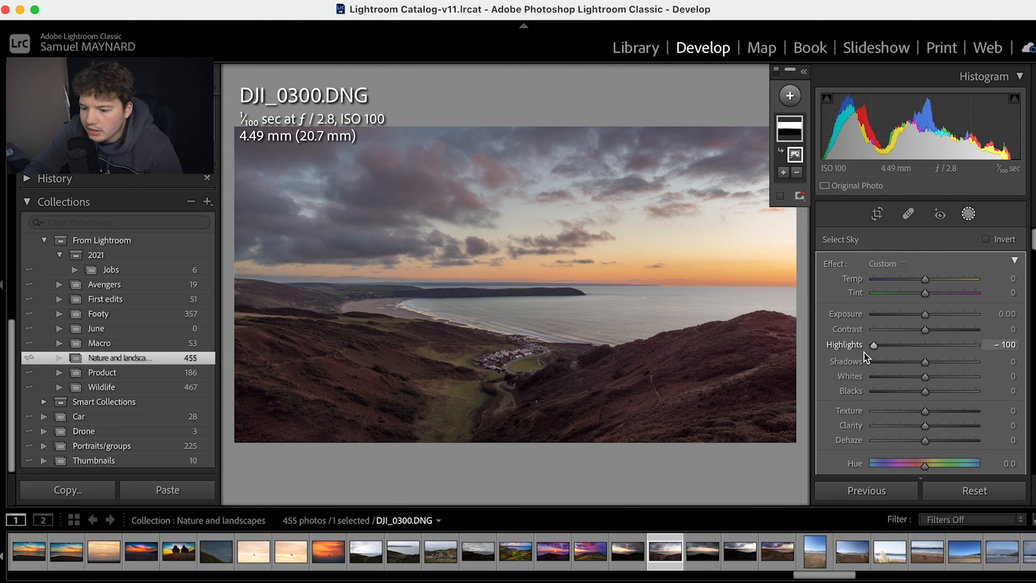
drag(925, 379, 905, 389)
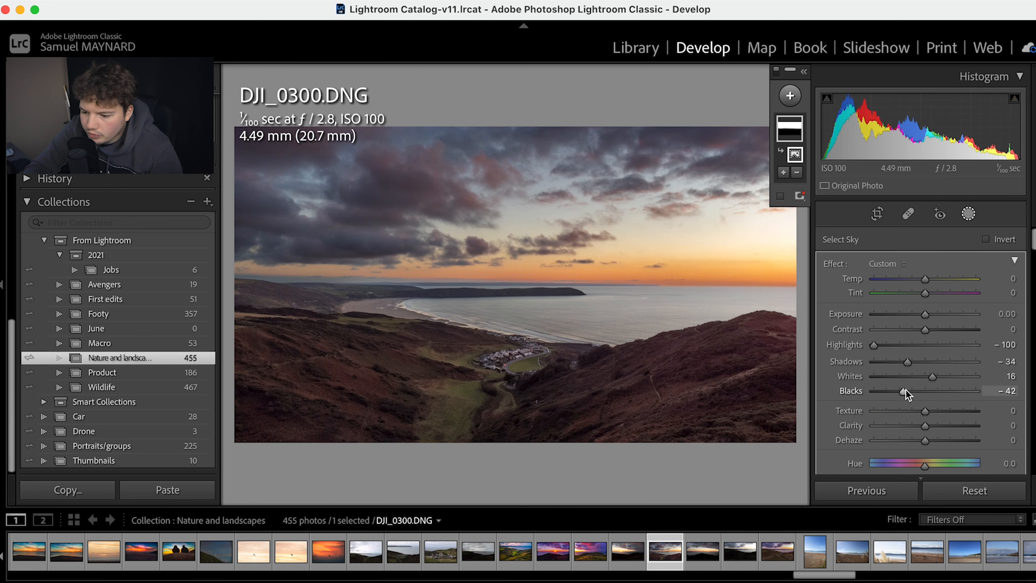
drag(928, 331, 945, 333)
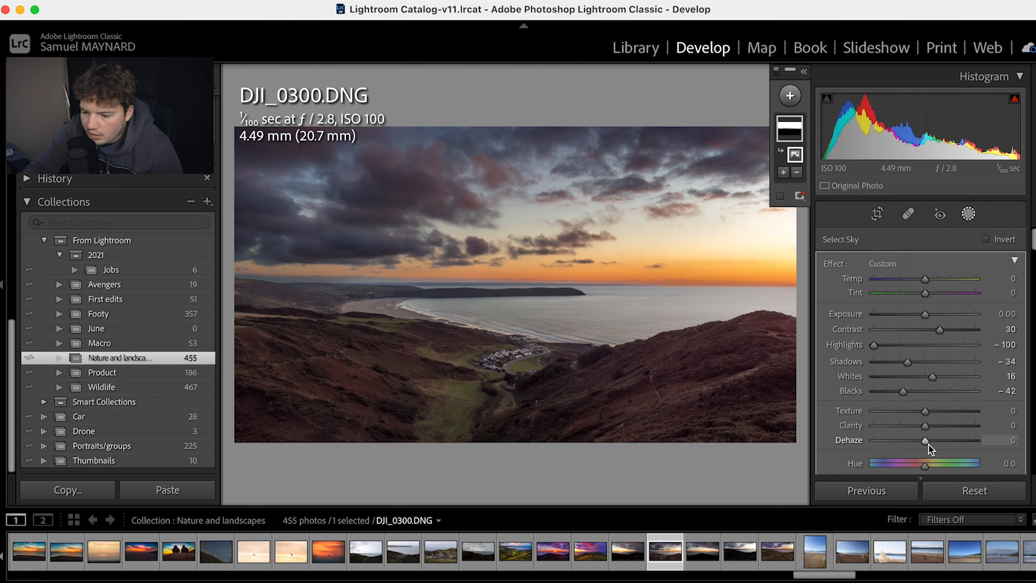
mouse_move(928, 445)
mouse_down()
mouse_move(952, 444)
mouse_move(933, 444)
mouse_up()
drag(904, 391, 888, 364)
Set the sky mask's Texture to 18, Clarity to 19 and Saturation to 42.
scroll(898, 384, down, 2)
scroll(910, 406, down, 1)
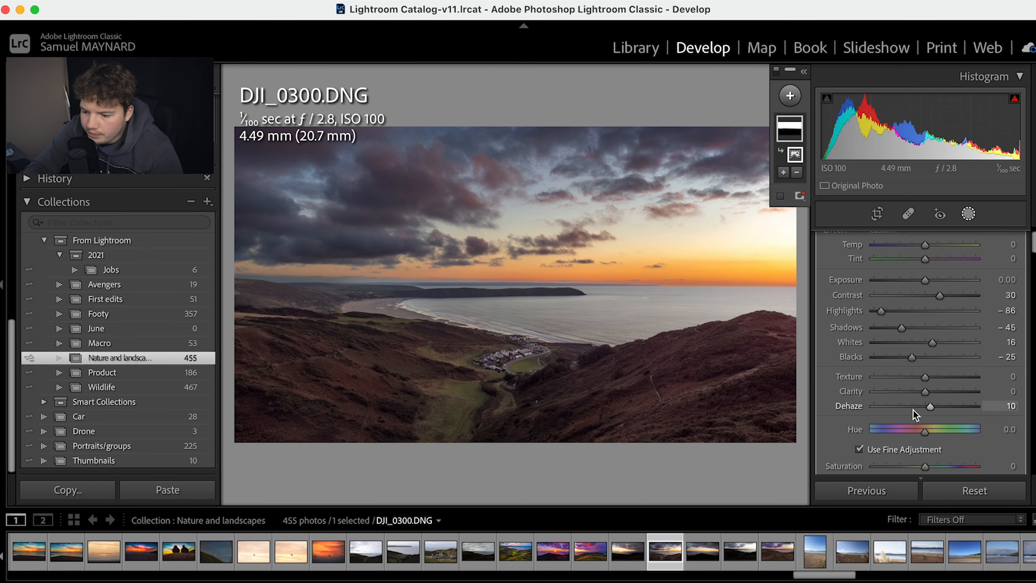
drag(924, 397, 934, 377)
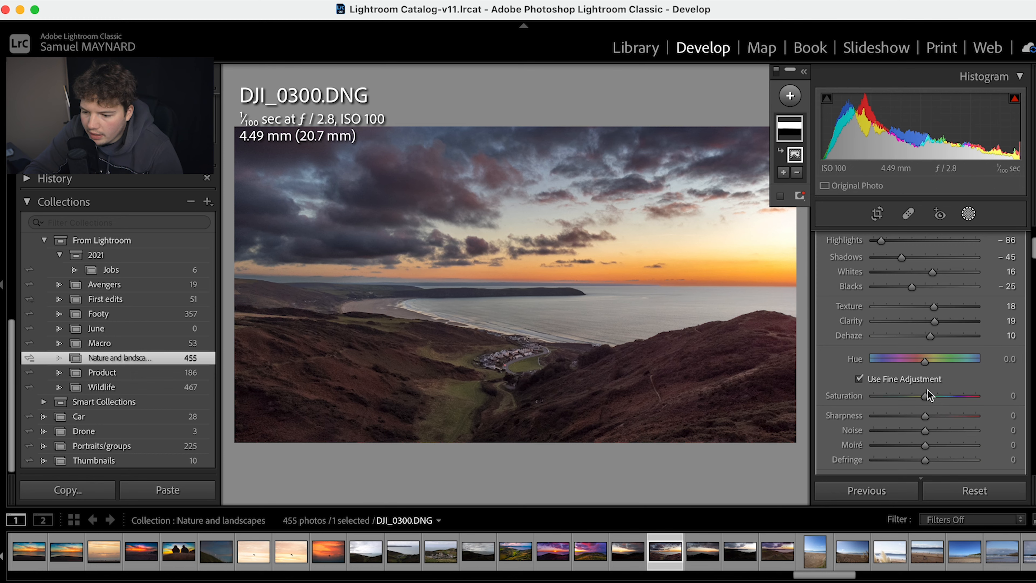
drag(927, 395, 947, 395)
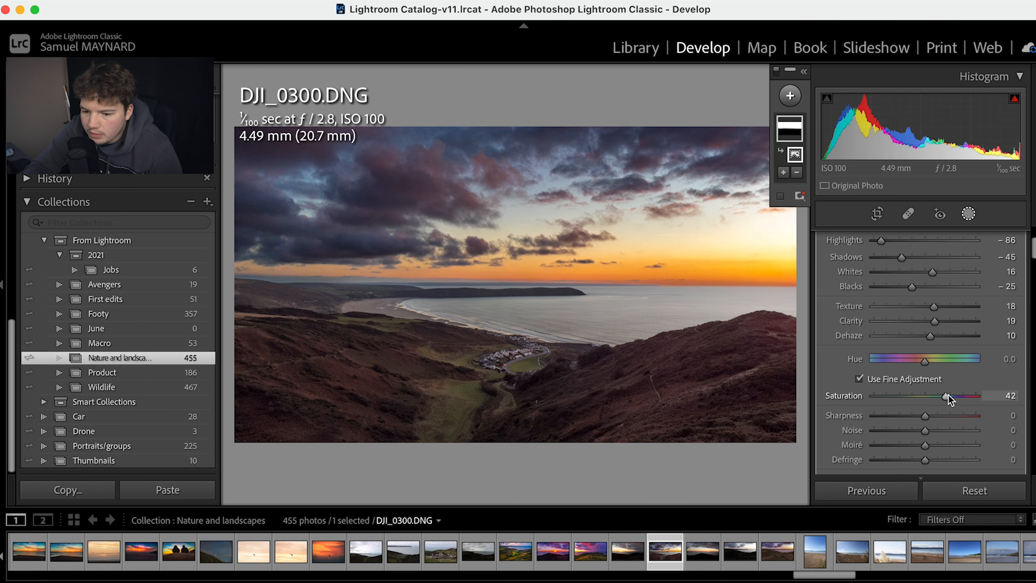
scroll(948, 394, up, 5)
scroll(949, 395, down, 2)
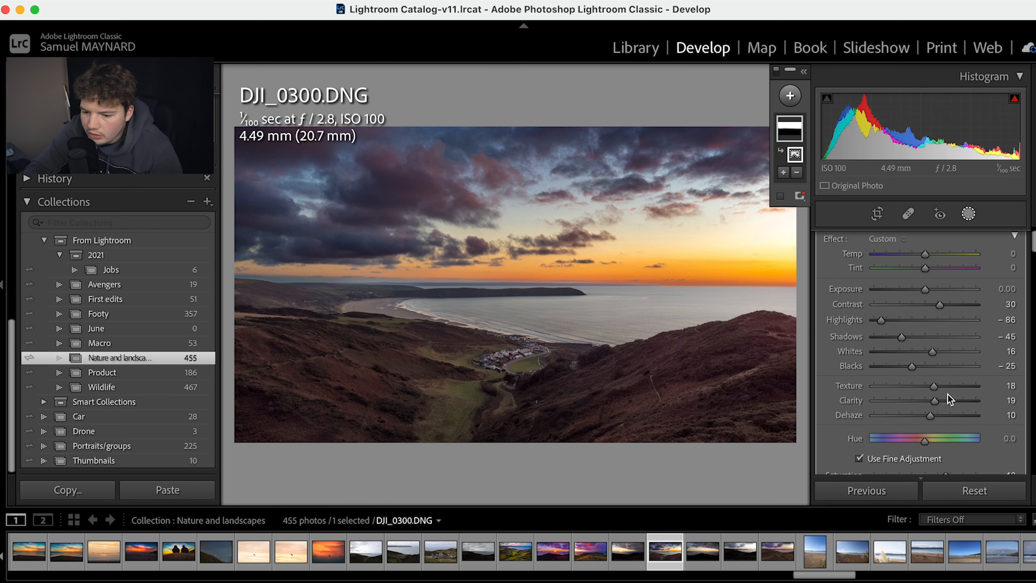
Compare the coastal photo with its original, and set the sky mask's Shadows to 48, Whites to -14 and Blacks to -37.
key(backslash)
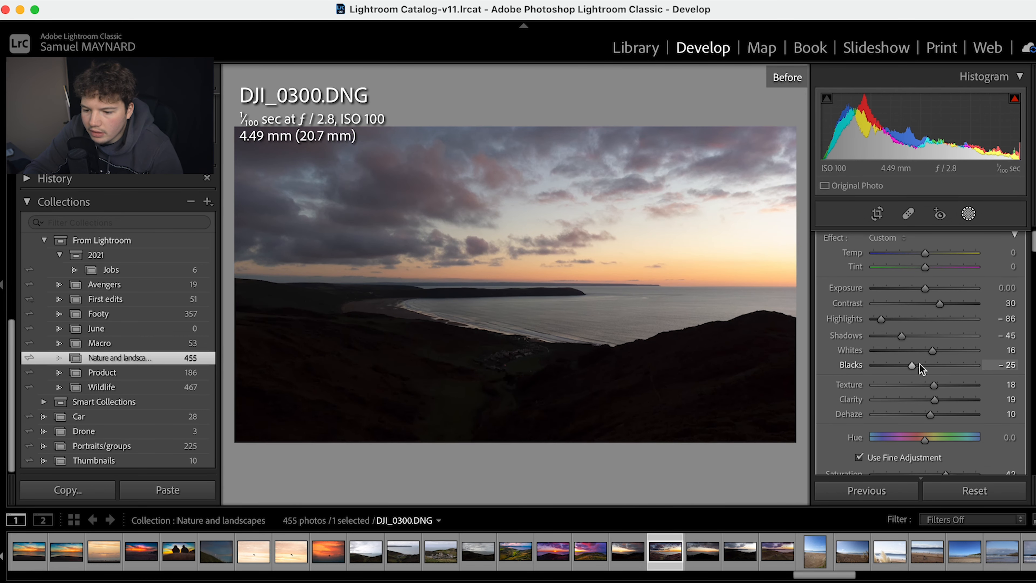
key(backslash)
key(backslash)
key(backslash)
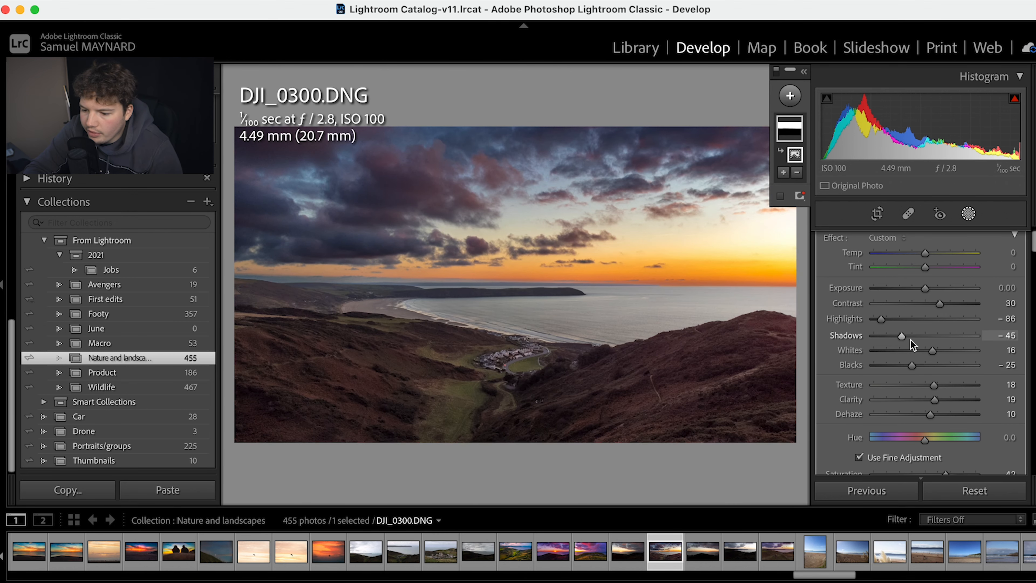
drag(903, 336, 947, 337)
click(922, 351)
key(j)
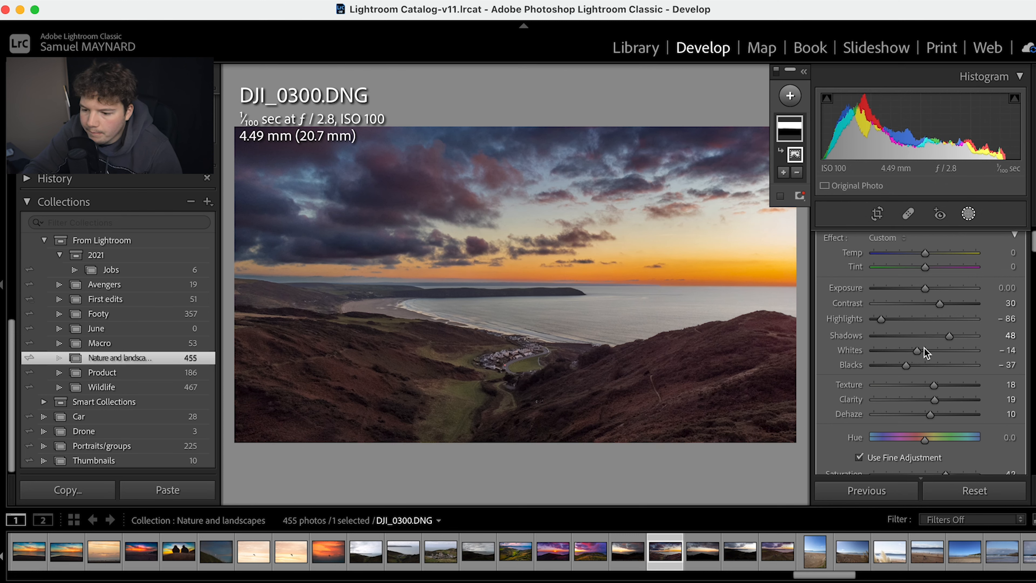
Add a second Select Sky mask, invert it to cover the land and sea, and hide its overlay.
scroll(921, 336, up, 1)
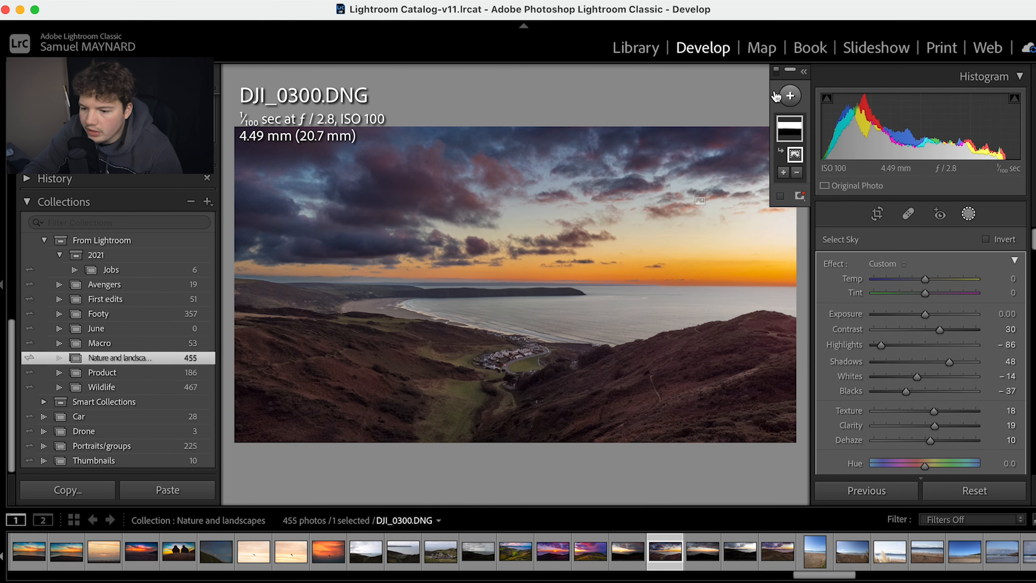
click(790, 96)
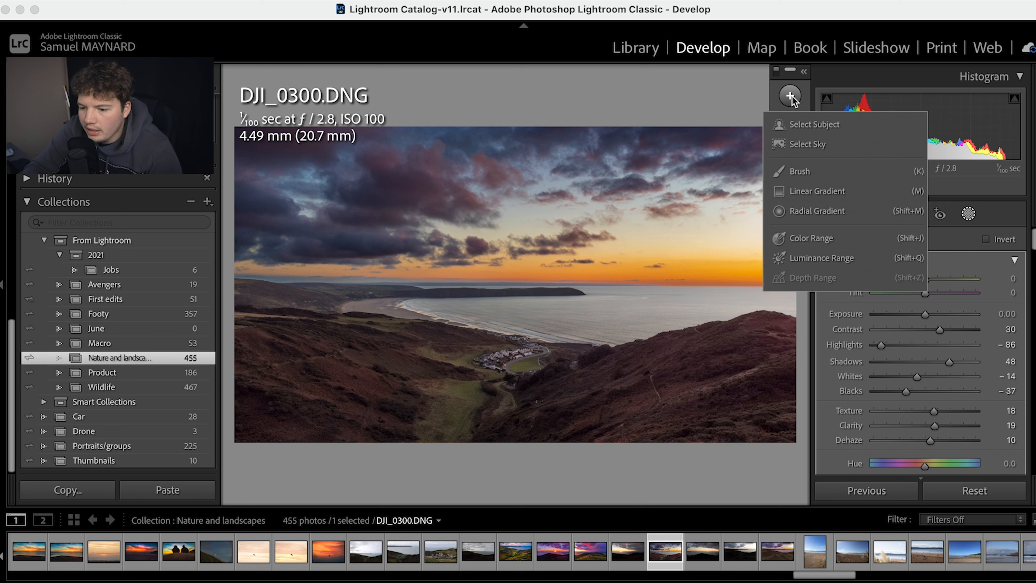
click(800, 143)
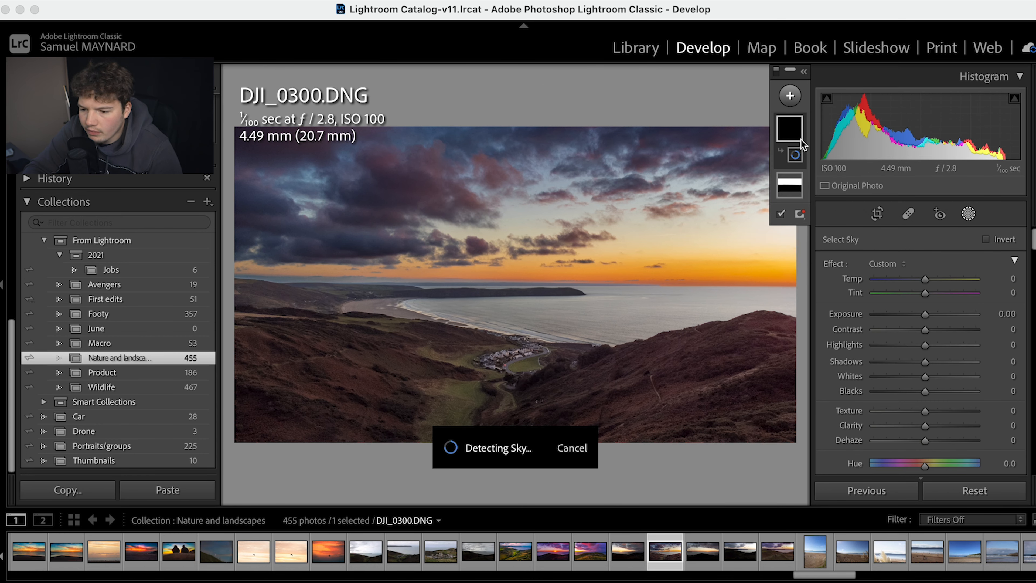
click(986, 240)
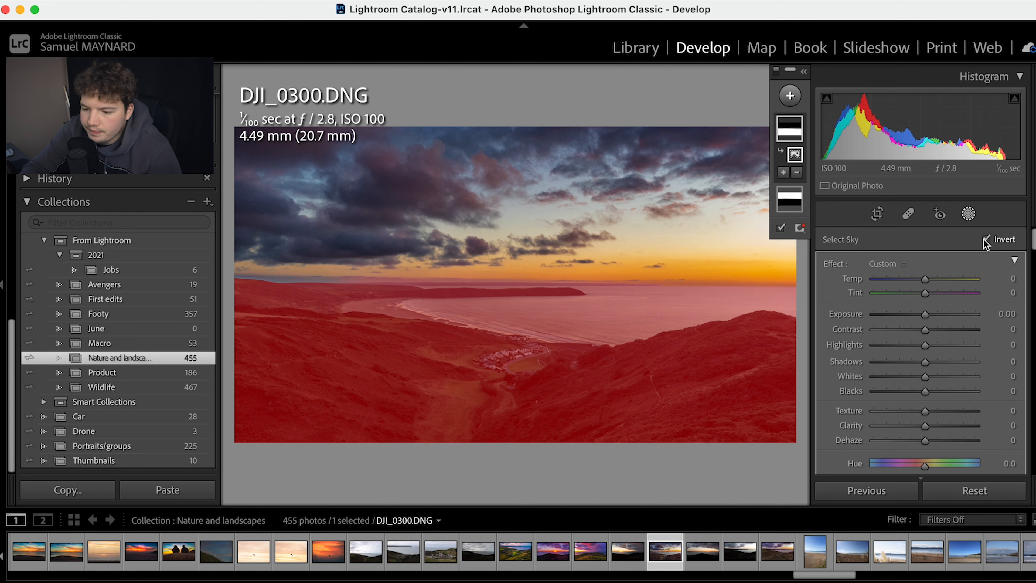
key(o)
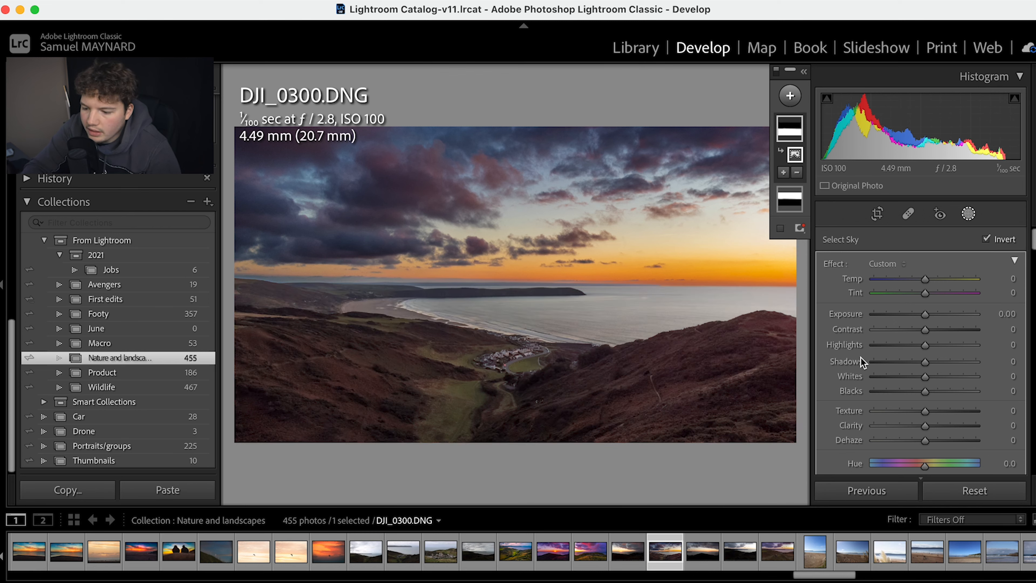
Set the inverted sky mask's Highlights to -1, Shadows to 49, Whites to 61 and Blacks to -3.
drag(926, 345, 982, 360)
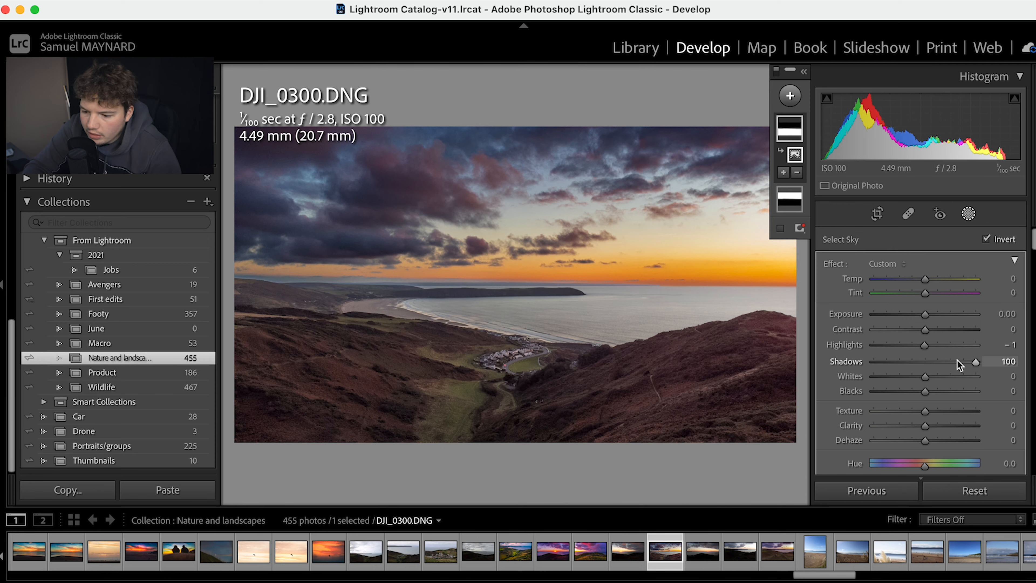
drag(926, 376, 938, 394)
drag(976, 361, 923, 392)
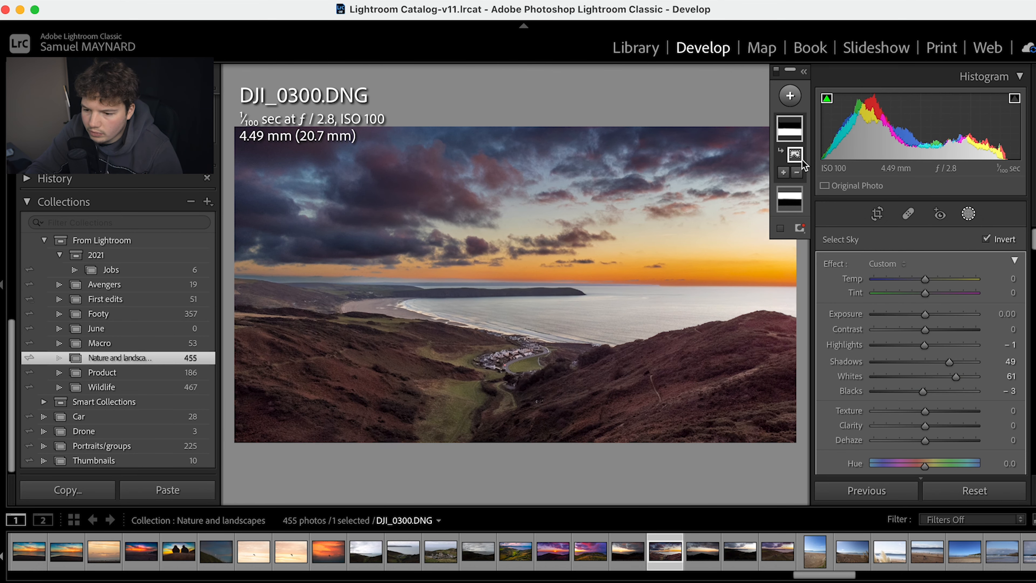
Set the inverted sky mask's Texture and Clarity to 16, Dehaze to -6 and Saturation to 48.
click(933, 426)
click(932, 412)
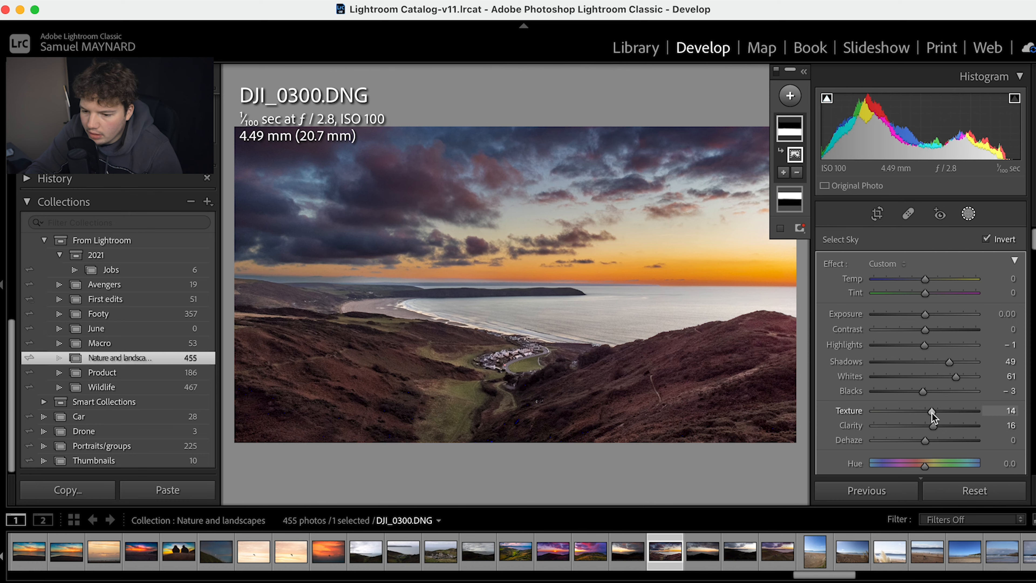
drag(928, 439, 924, 439)
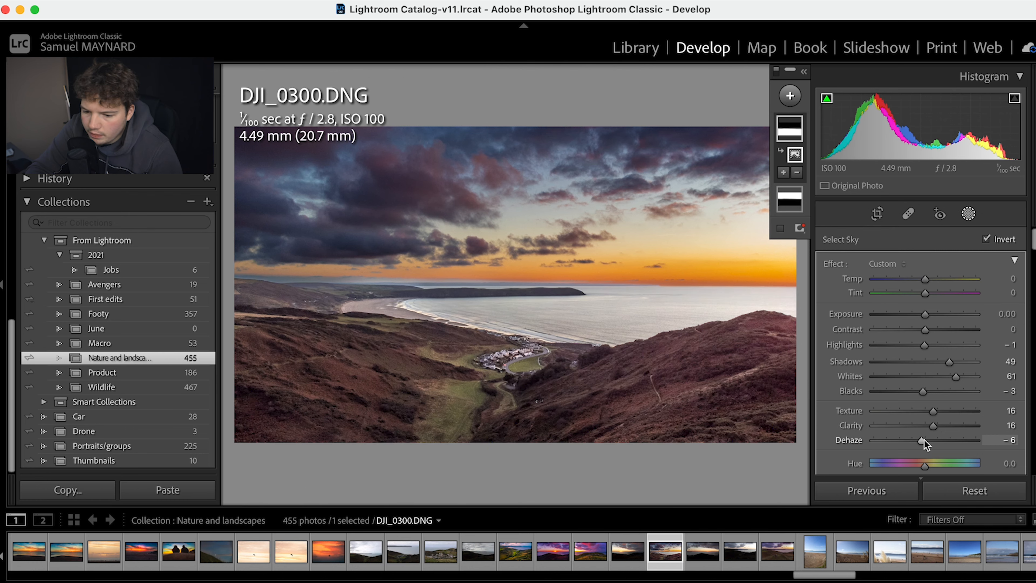
scroll(924, 441, down, 5)
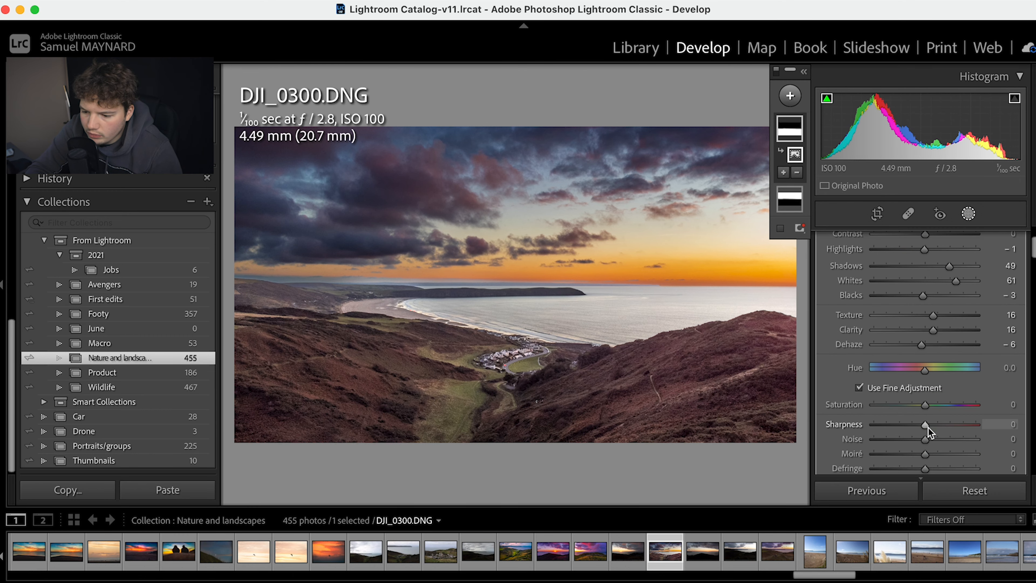
drag(937, 410, 951, 410)
scroll(951, 409, down, 3)
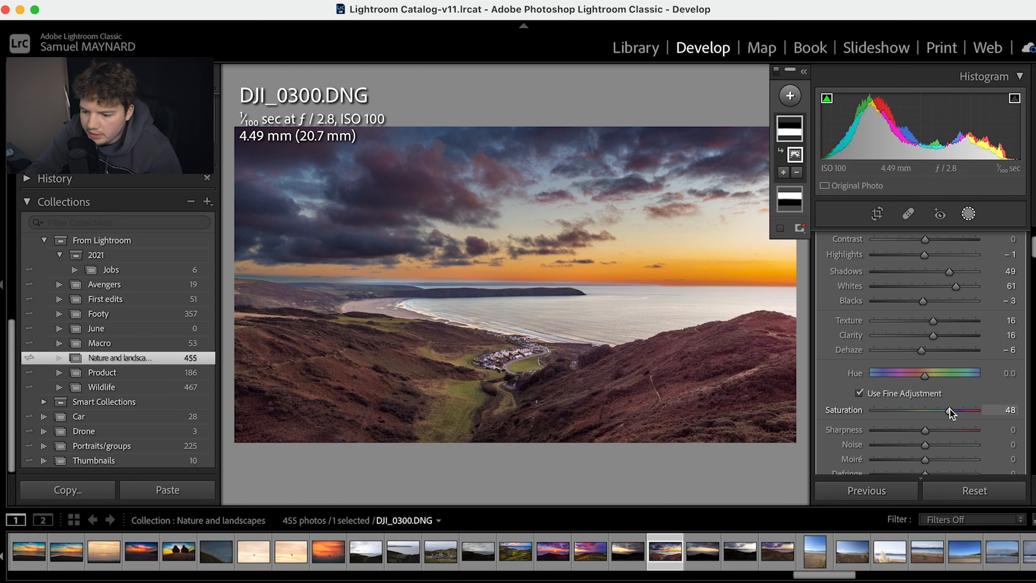
Set the inverted sky mask's Contrast to 40 and Temp to 7, and leave masking.
scroll(951, 412, up, 7)
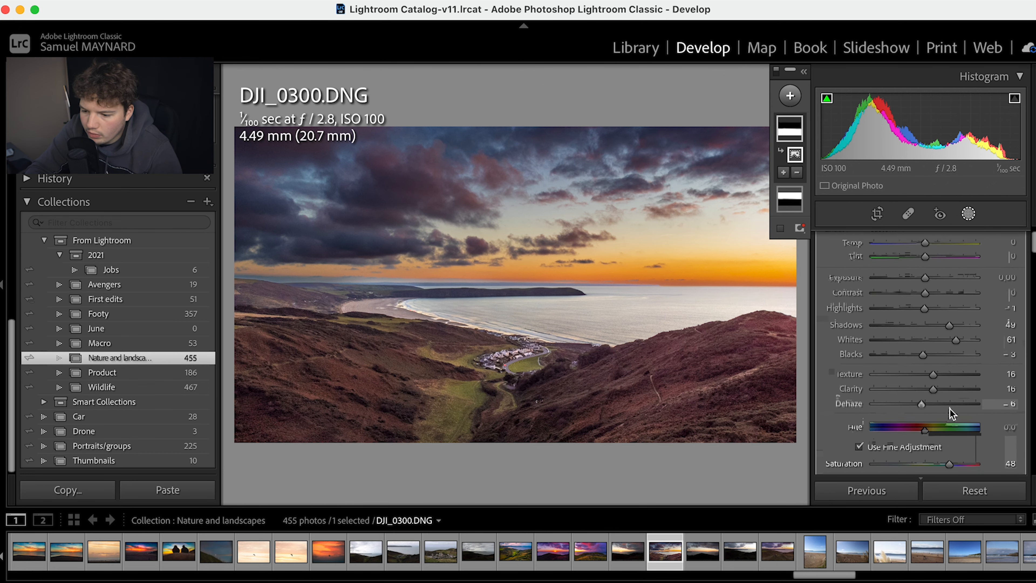
click(943, 331)
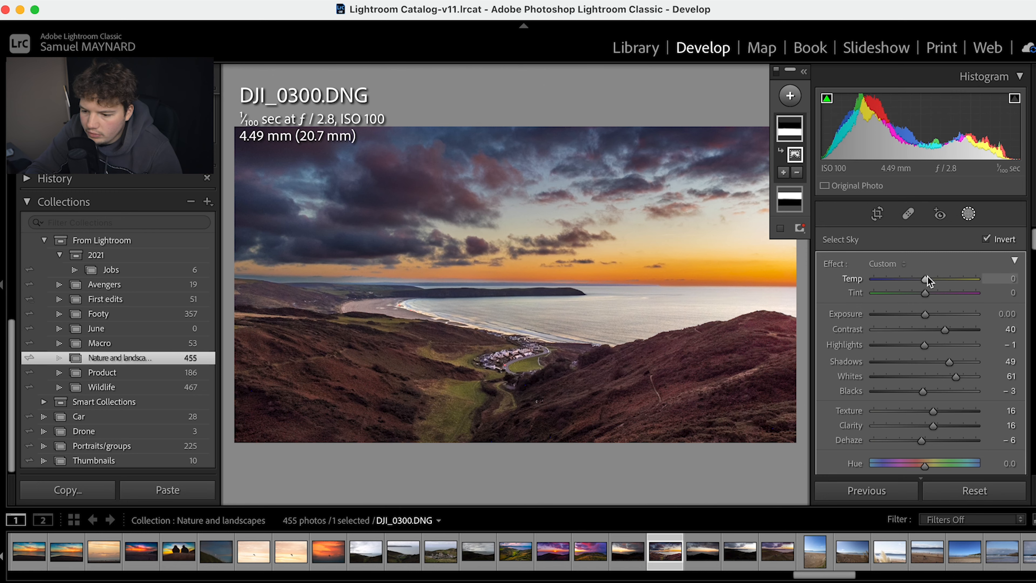
drag(928, 278, 931, 276)
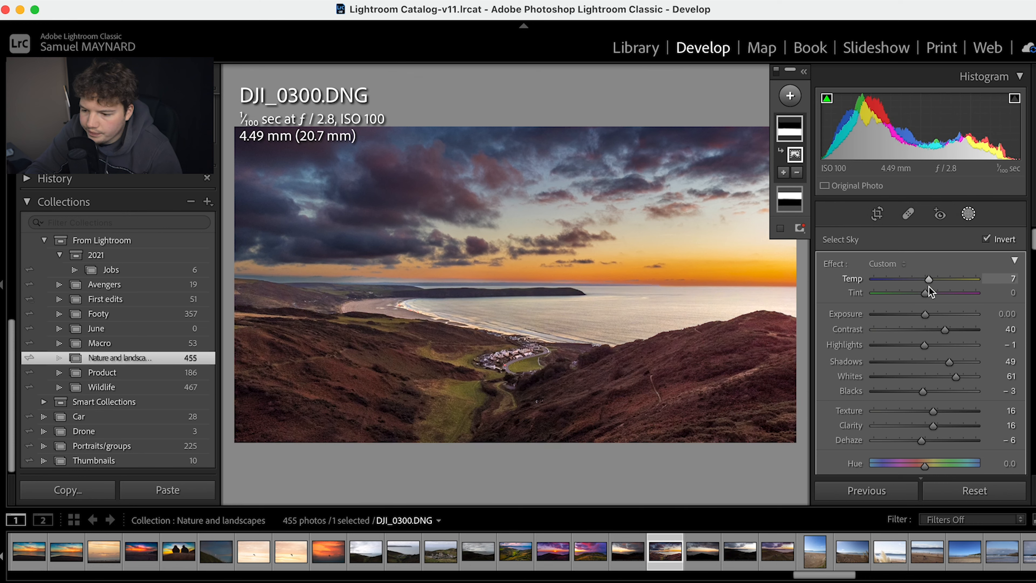
click(973, 219)
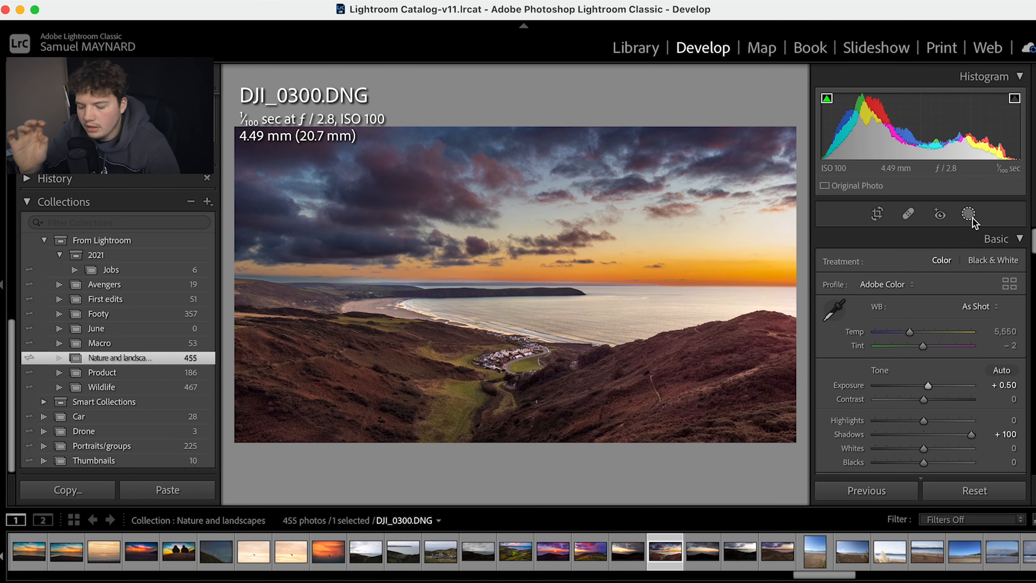
Compare the masked coastal photo with its unedited version several times.
key(backslash)
key(backslash)
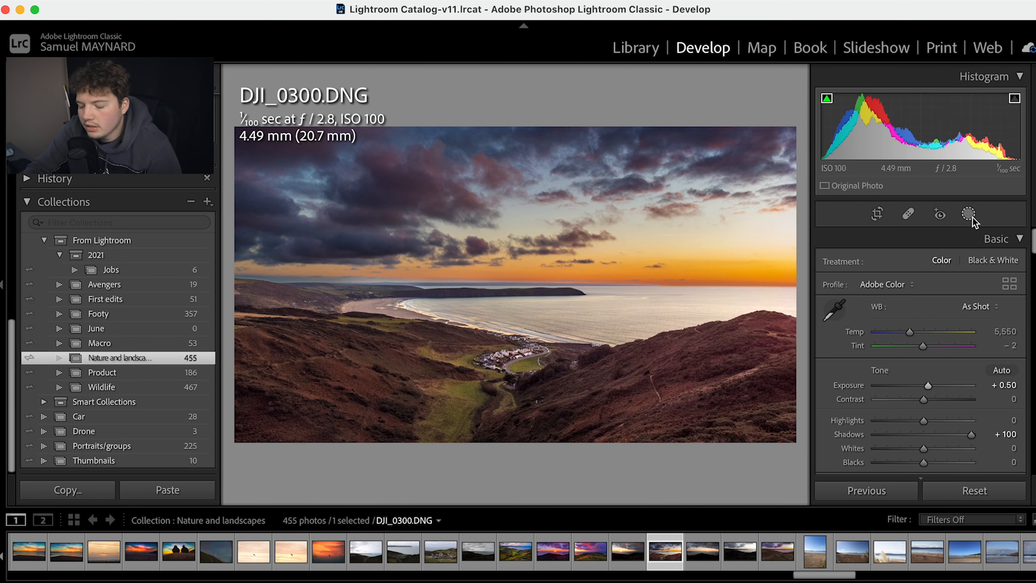
key(backslash)
key(backslash)
key(backslash)
key(backslash)
key(backslash)
key(backslash)
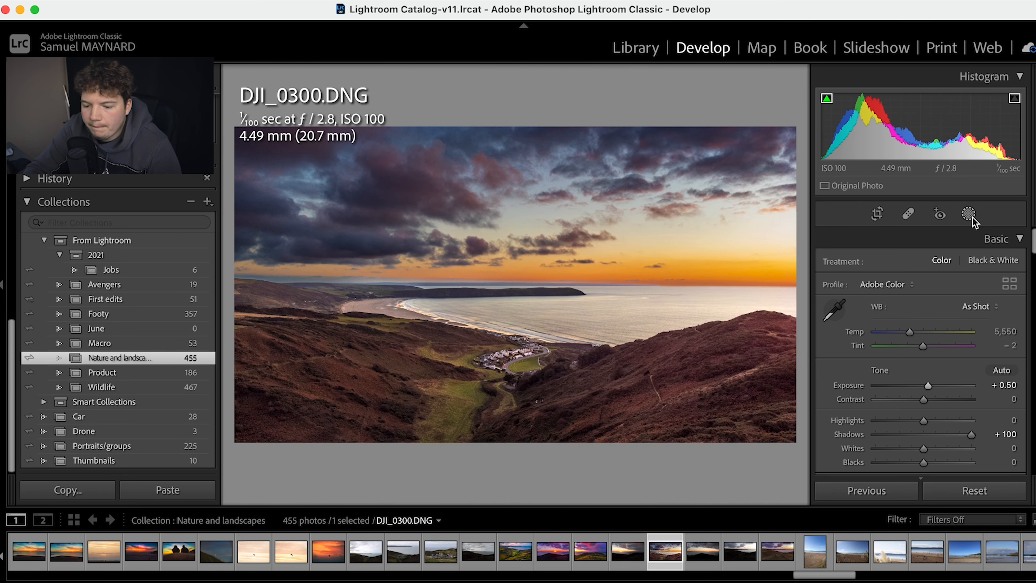
Set the whole coastal photo's Vibrance to +32 and Saturation to +10.
scroll(972, 324, down, 10)
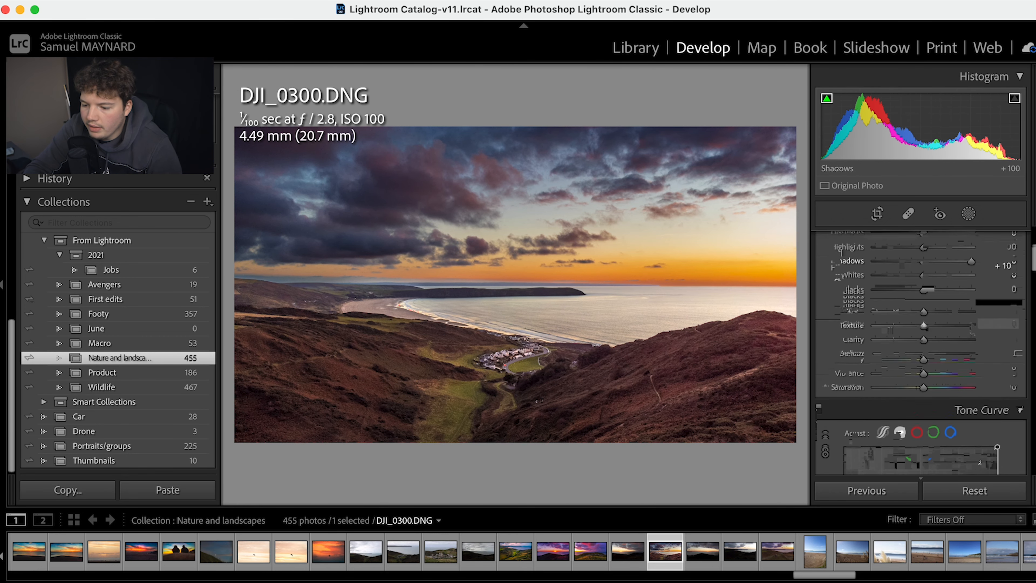
drag(937, 343, 930, 357)
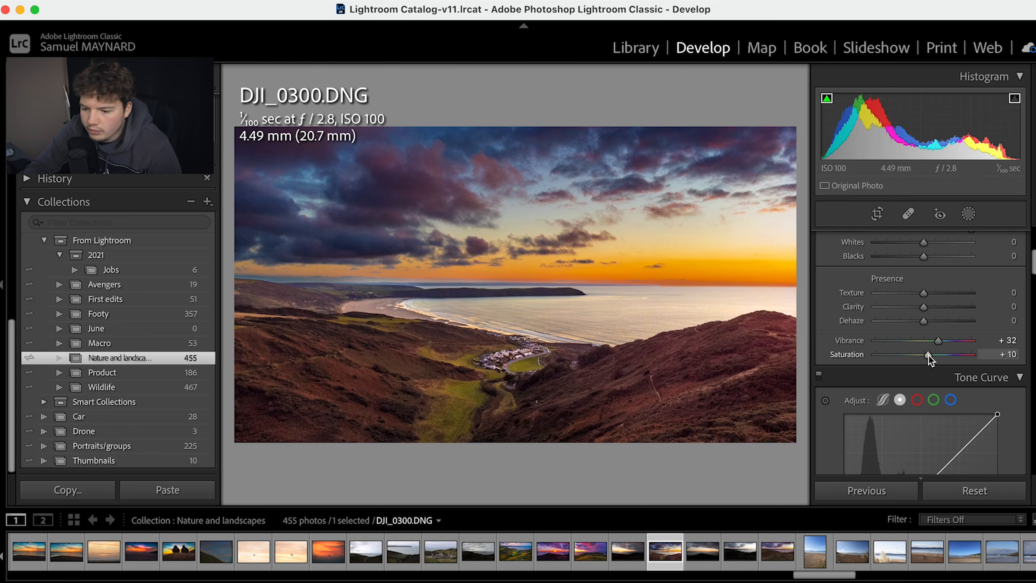
Check the green color range and set the yellow range's Hue to +4 and Saturation to +41.
scroll(929, 357, down, 10)
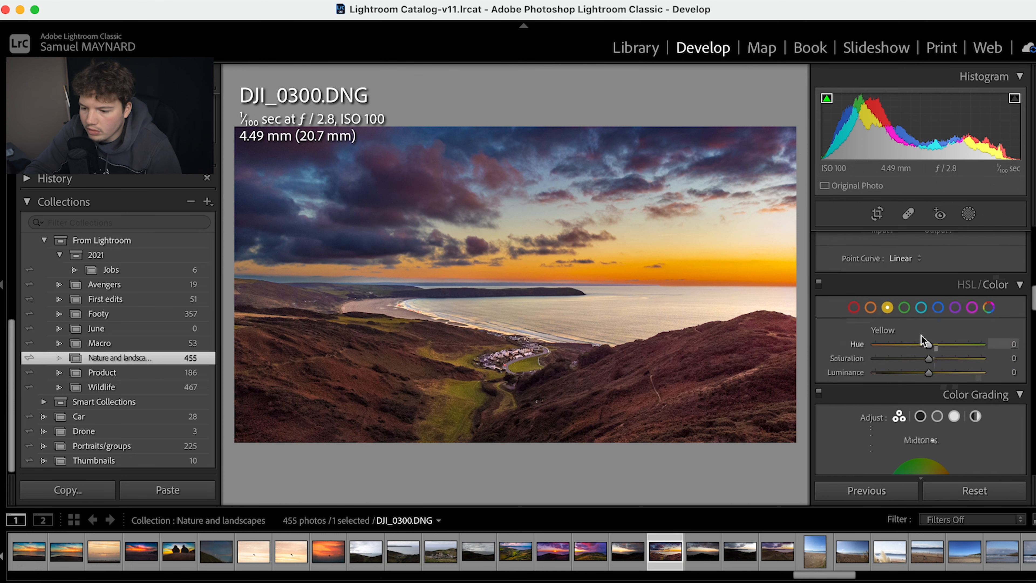
click(905, 307)
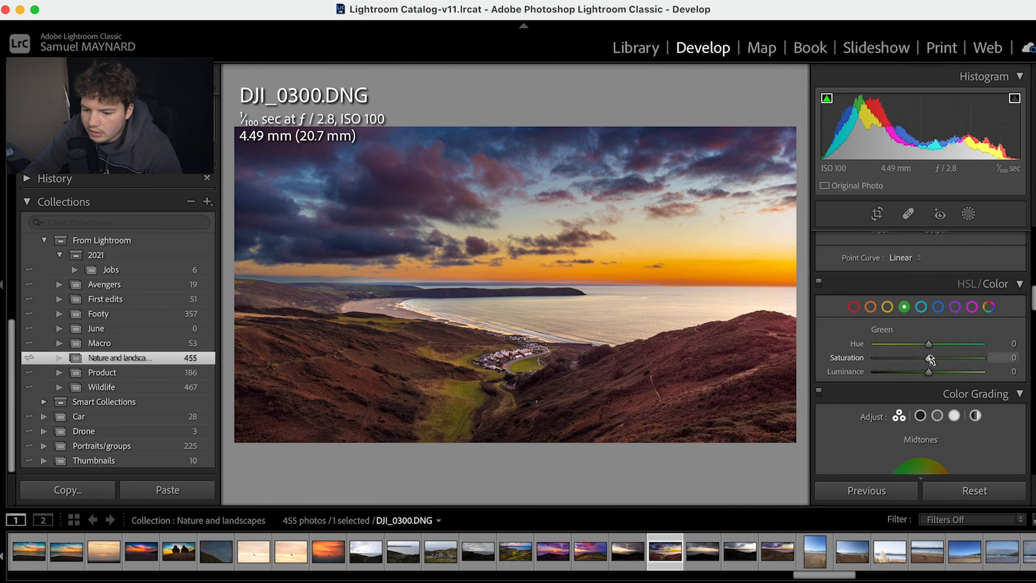
drag(929, 372, 949, 390)
drag(929, 345, 949, 358)
click(887, 307)
Set the orange color range's Hue to -26, Saturation to +30 and Luminance to +14.
click(872, 308)
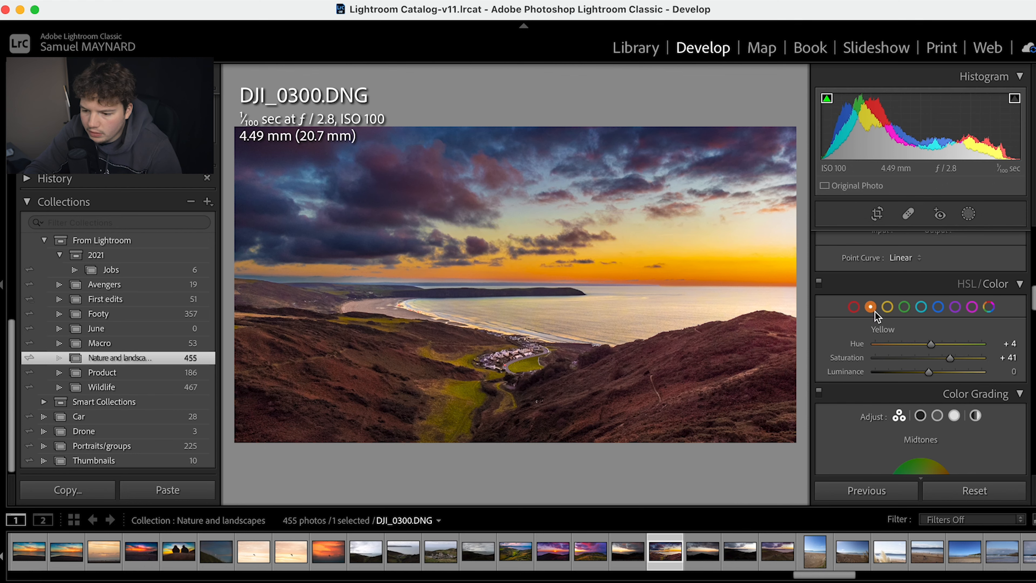
drag(920, 344, 916, 347)
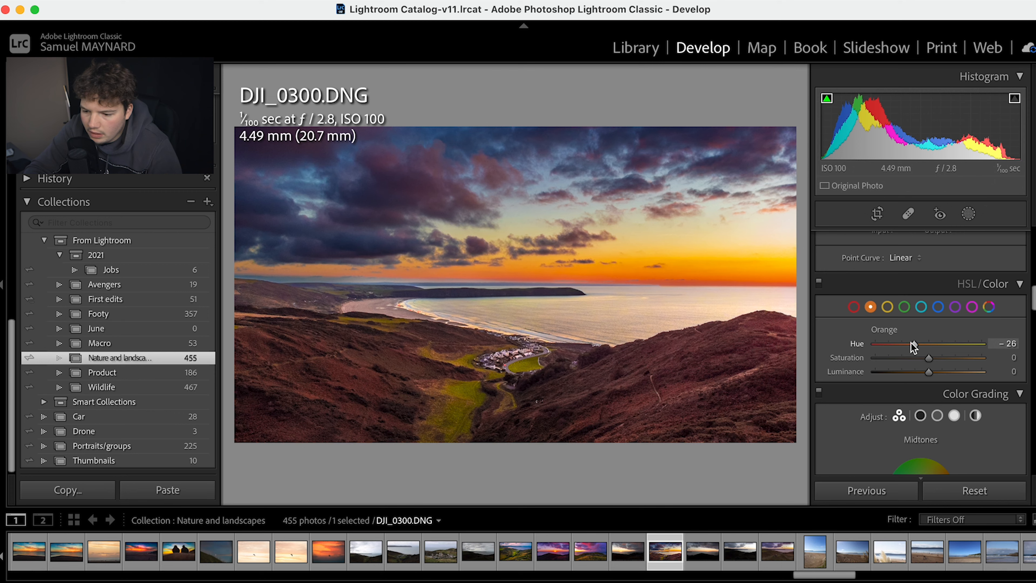
mouse_move(929, 358)
mouse_down()
mouse_move(946, 359)
mouse_move(936, 375)
mouse_up()
Color grade the shadows slightly toward blue and the highlights slightly toward pinkish red, and compare the photo with its original.
scroll(936, 375, down, 5)
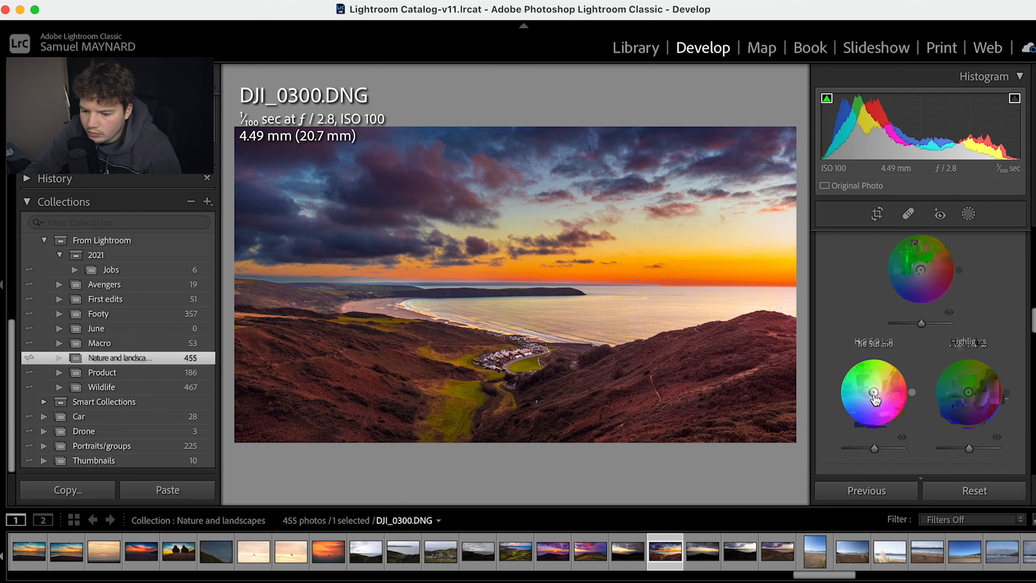
drag(868, 399, 878, 390)
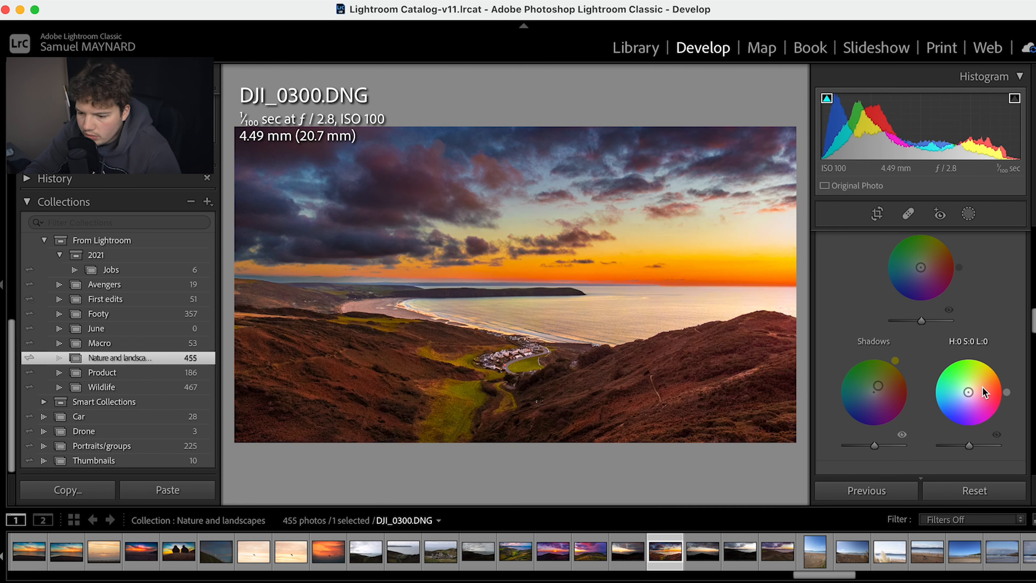
mouse_move(978, 390)
mouse_down()
mouse_move(985, 409)
mouse_move(975, 395)
mouse_up()
drag(879, 386, 869, 395)
key(backslash)
key(backslash)
key(backslash)
key(backslash)
Set the blue color range's Hue to -11, Saturation to -46 and Luminance to +17, and compare the photo with its original.
scroll(868, 396, up, 5)
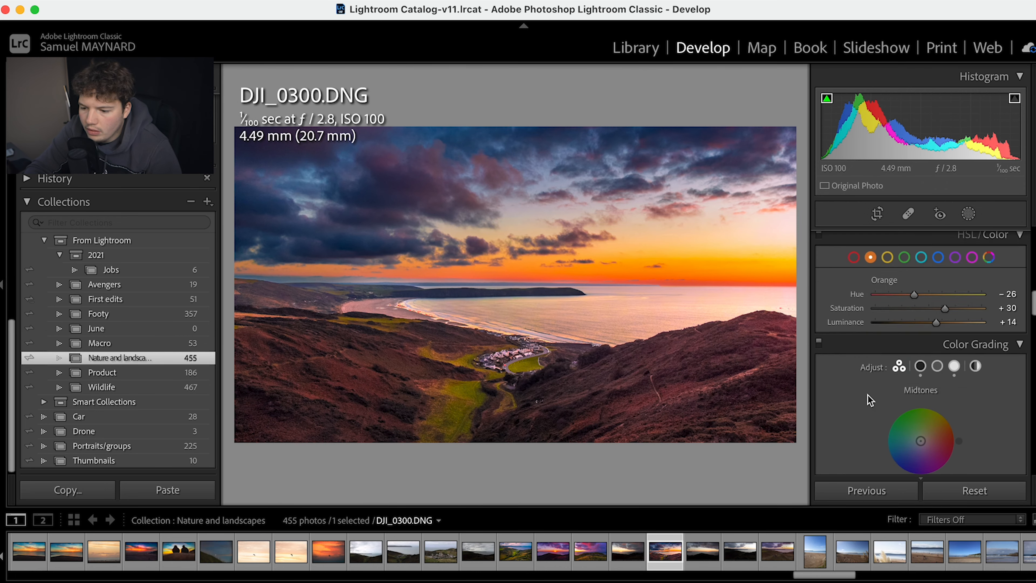
click(939, 372)
scroll(943, 384, down, 2)
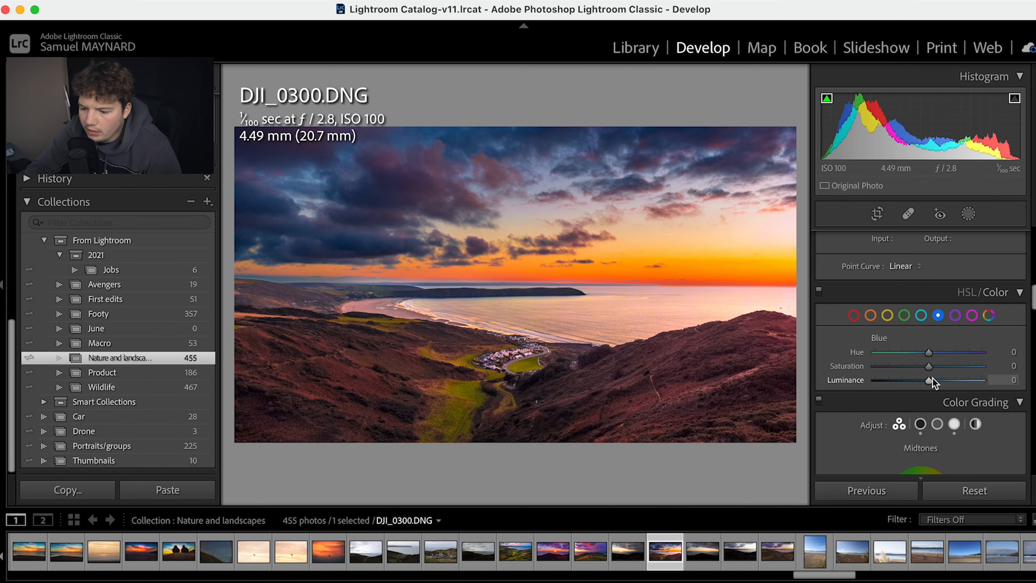
drag(930, 366, 906, 374)
drag(848, 388, 936, 390)
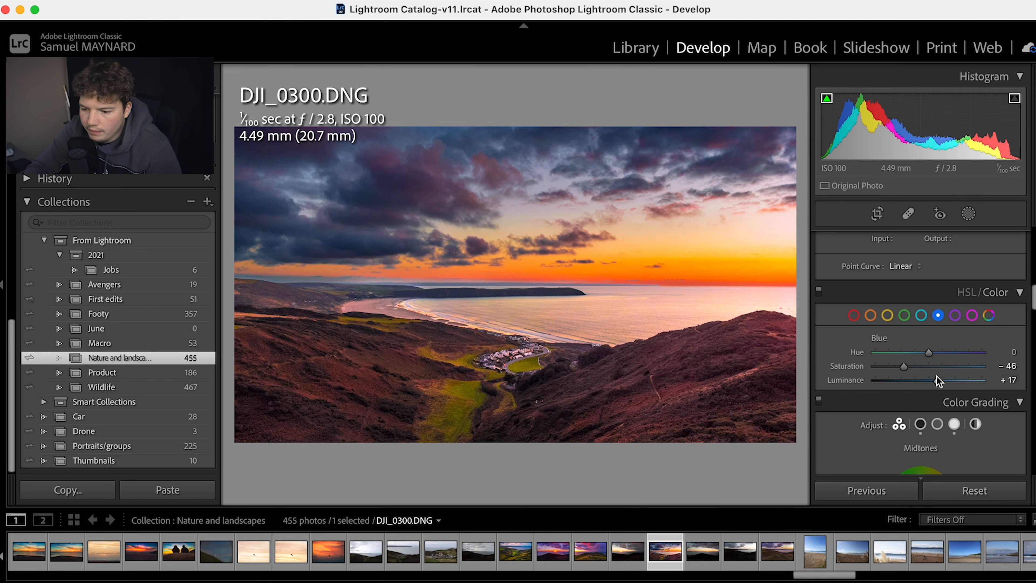
mouse_move(944, 354)
mouse_down()
mouse_move(915, 358)
mouse_move(946, 359)
mouse_move(925, 357)
mouse_up()
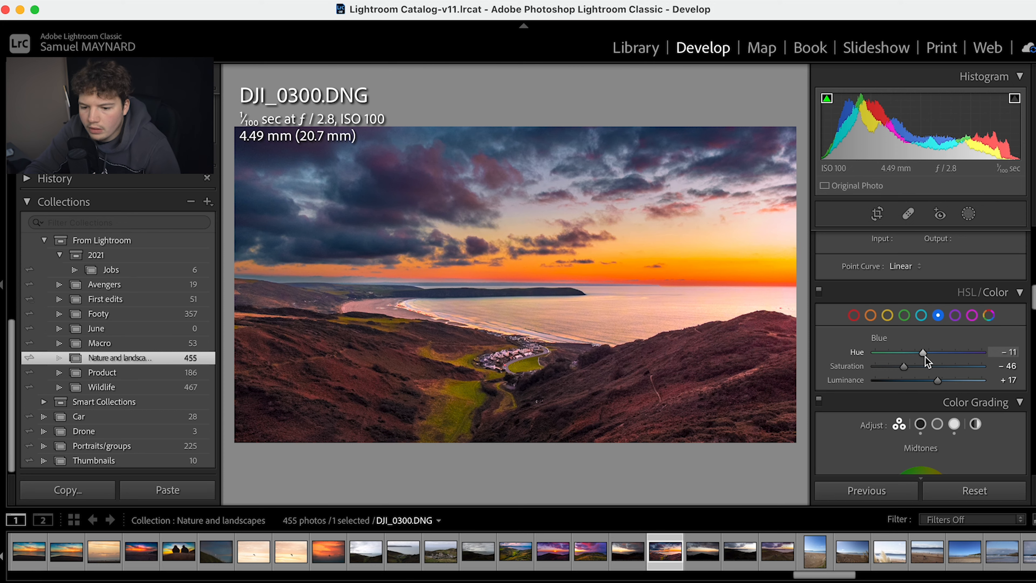
key(backslash)
key(backslash)
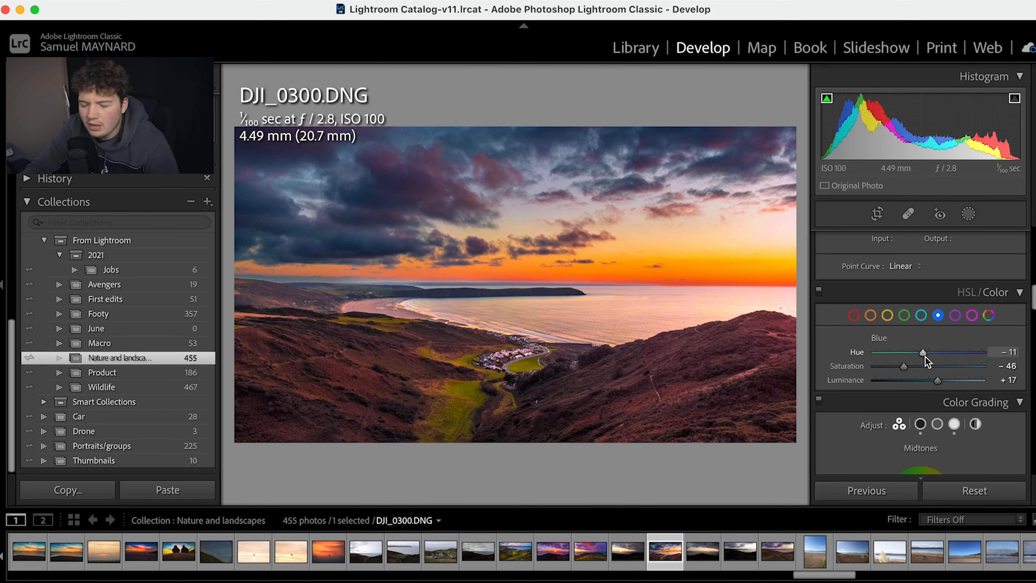